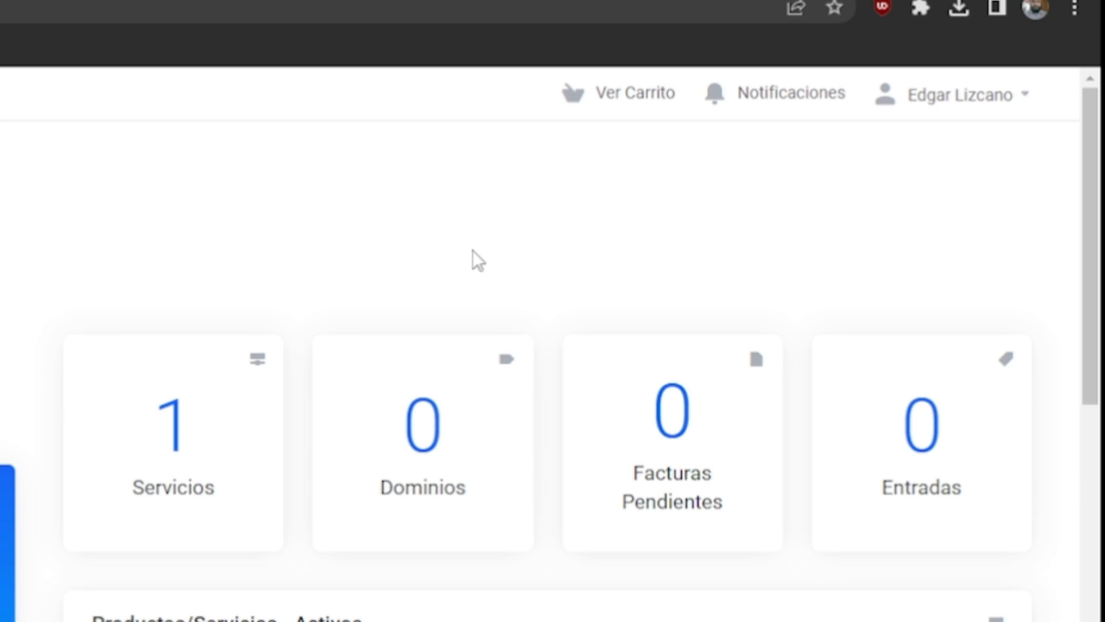
# Open the Web Hosting plan from Servicios and use One Click Login to enter cPanel
pyautogui.scroll(-5, 473, 259)
pyautogui.scroll(4, 475, 259)
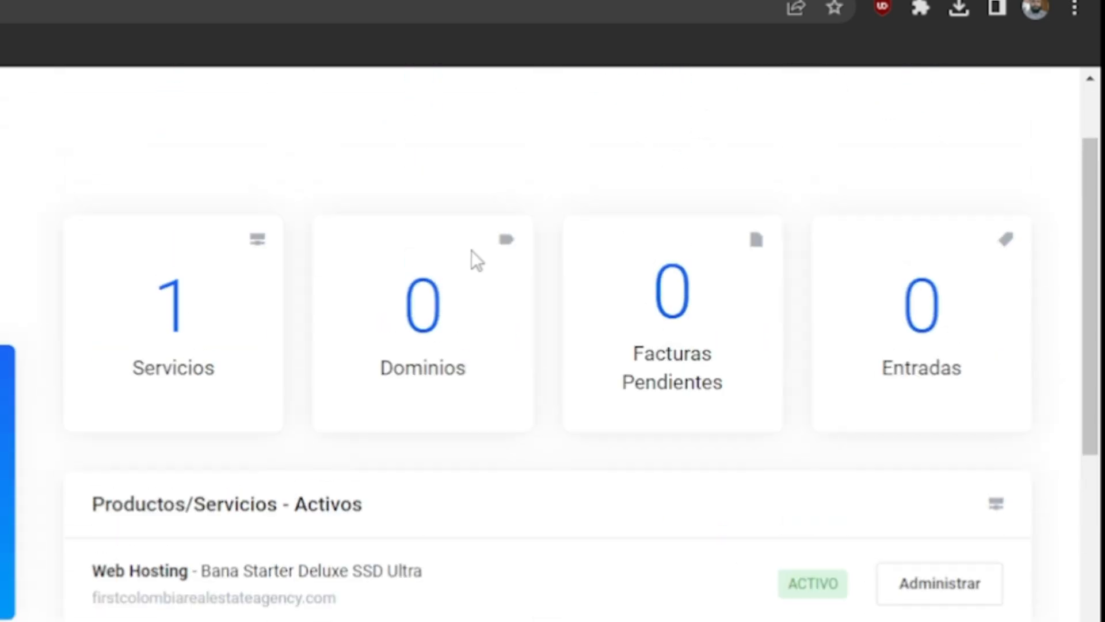
pyautogui.click(175, 287)
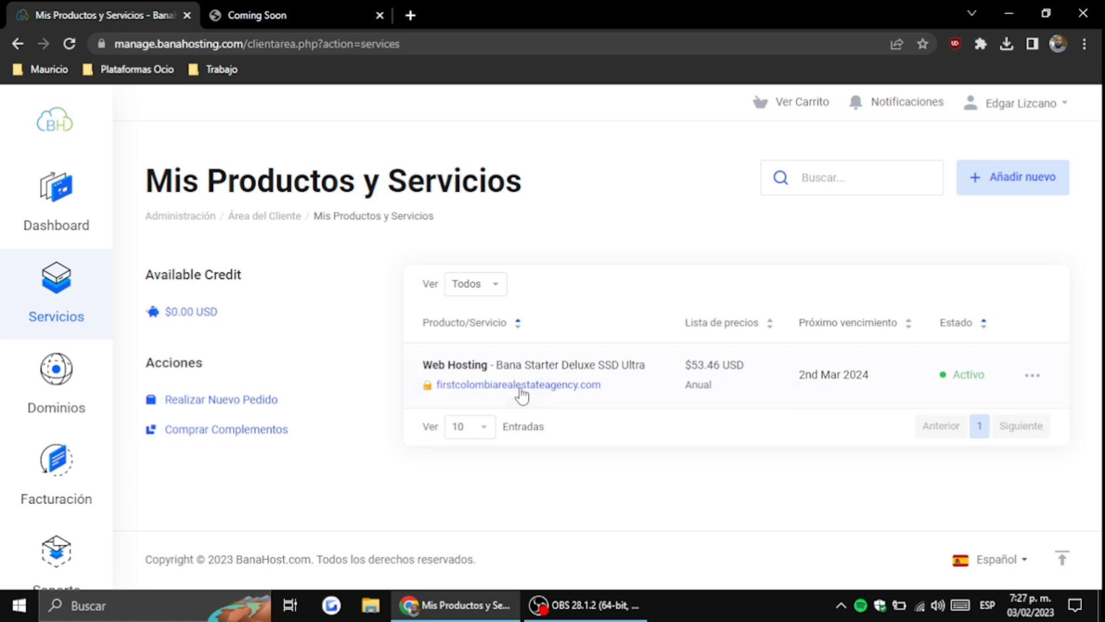
pyautogui.click(494, 373)
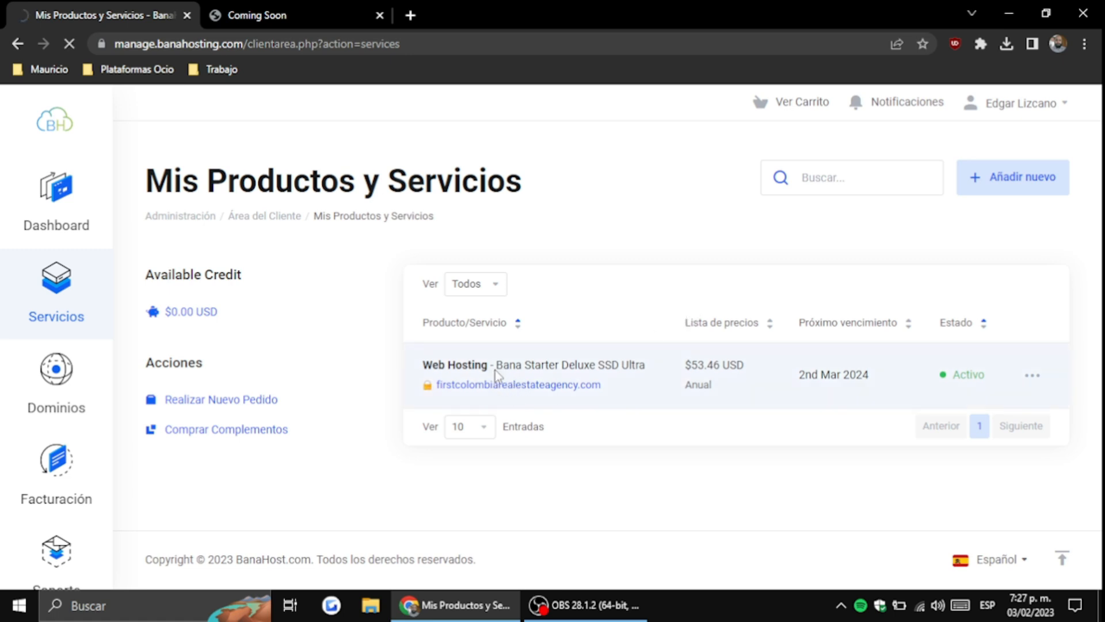
pyautogui.scroll(-5, 826, 352)
pyautogui.scroll(-10, 826, 351)
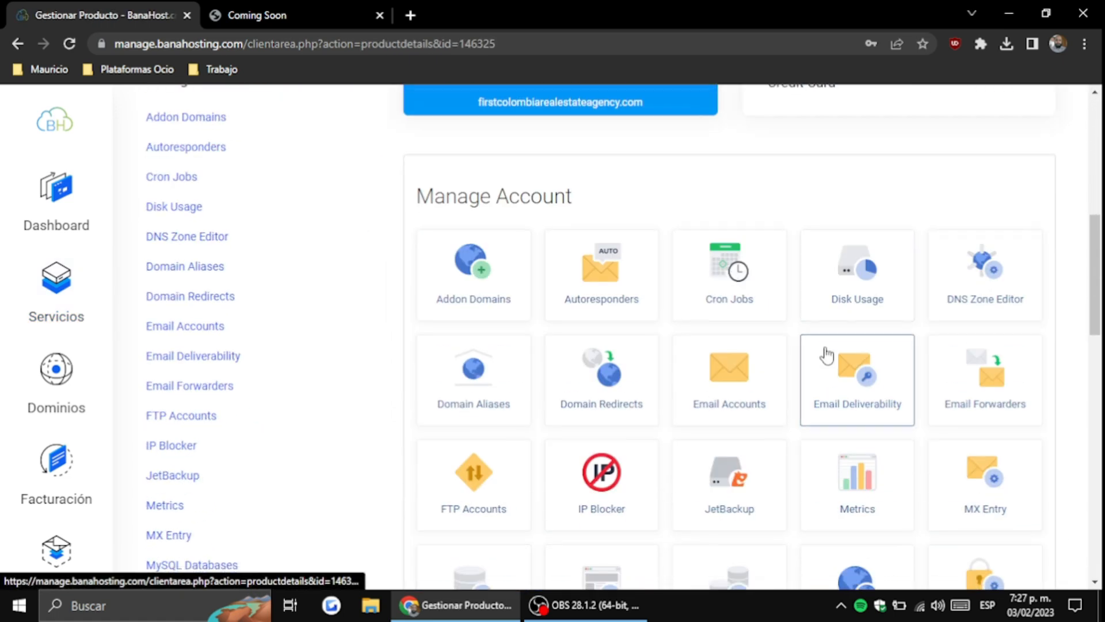
pyautogui.scroll(-3, 429, 374)
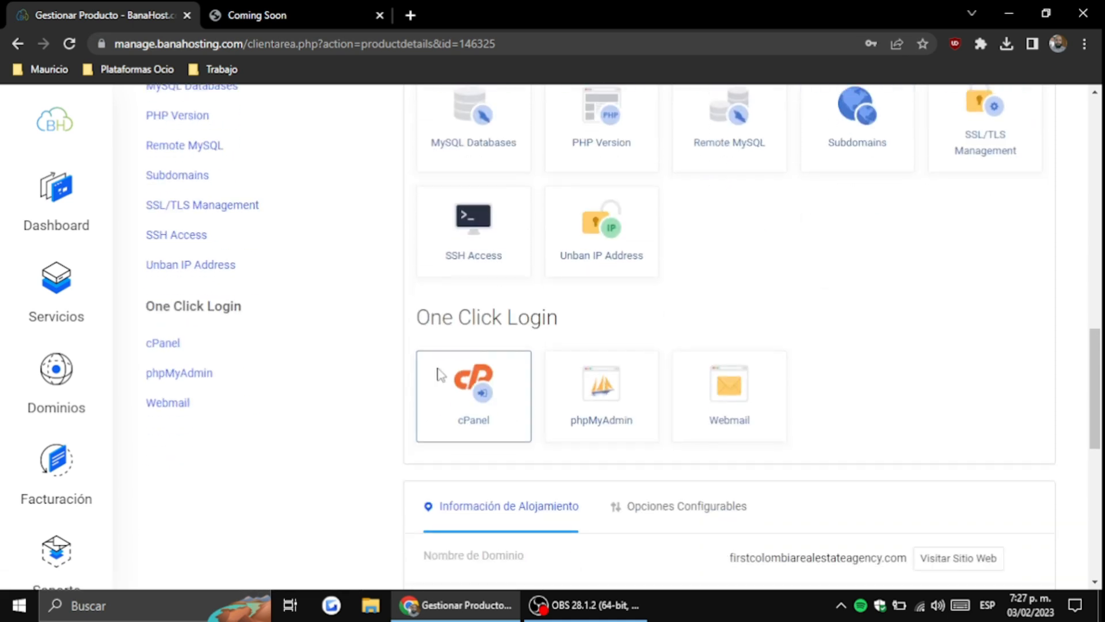
pyautogui.click(429, 374)
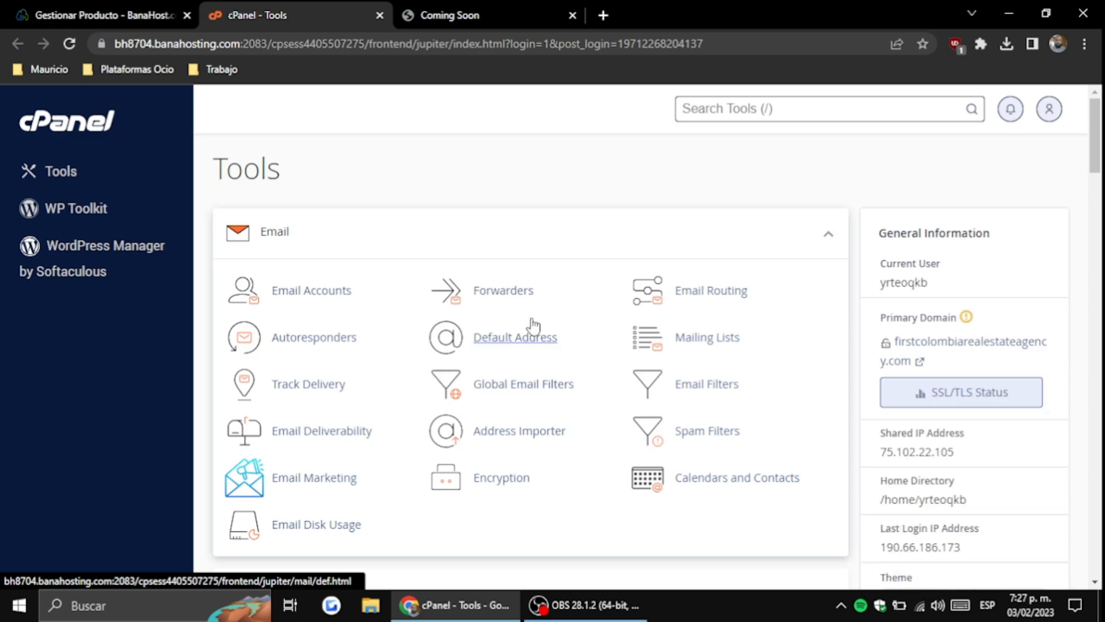
# Scroll the cPanel Tools page down to the Software section with Softaculous Apps Installer
pyautogui.scroll(-8, 533, 317)
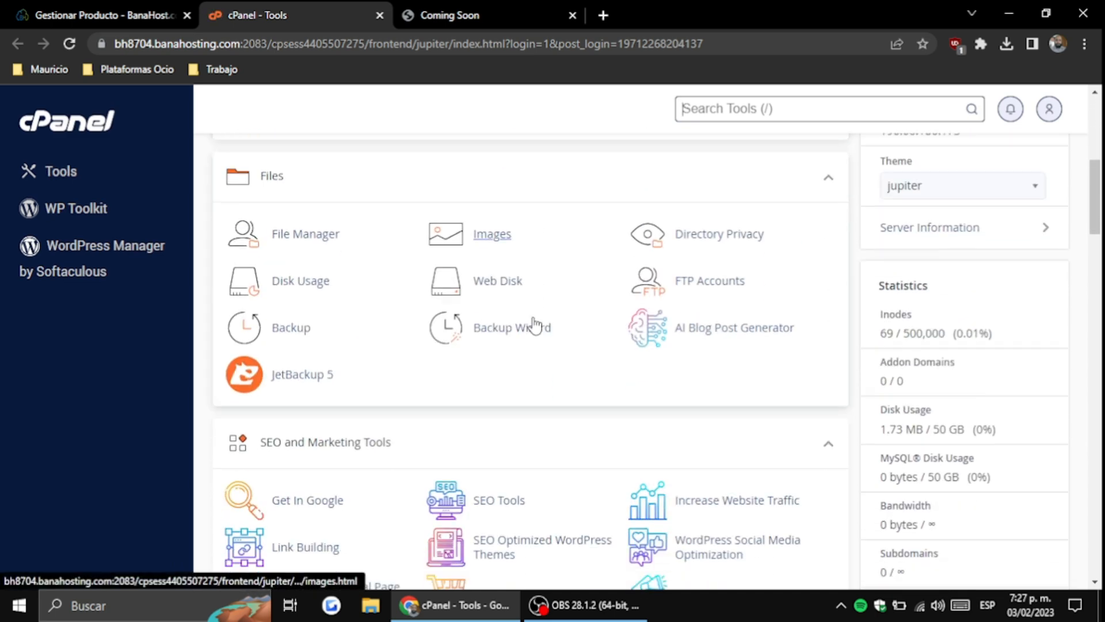
pyautogui.scroll(-2, 533, 316)
pyautogui.scroll(2, 533, 317)
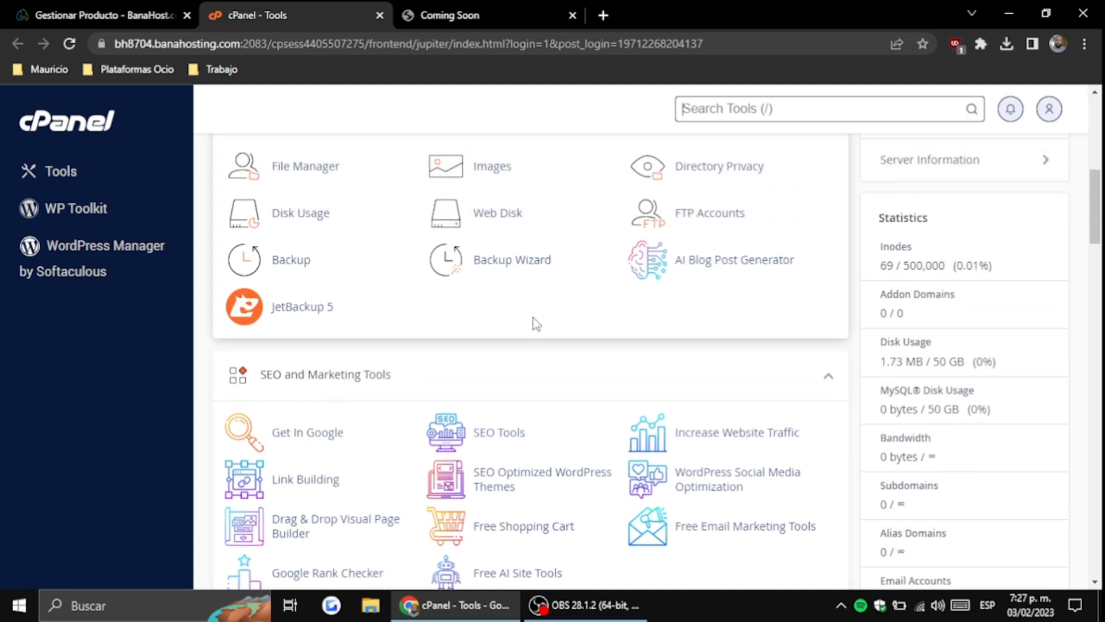
pyautogui.scroll(-5, 533, 316)
pyautogui.scroll(-5, 533, 317)
pyautogui.scroll(1, 533, 316)
pyautogui.scroll(-6, 533, 317)
pyautogui.scroll(-7, 536, 325)
pyautogui.scroll(3, 507, 314)
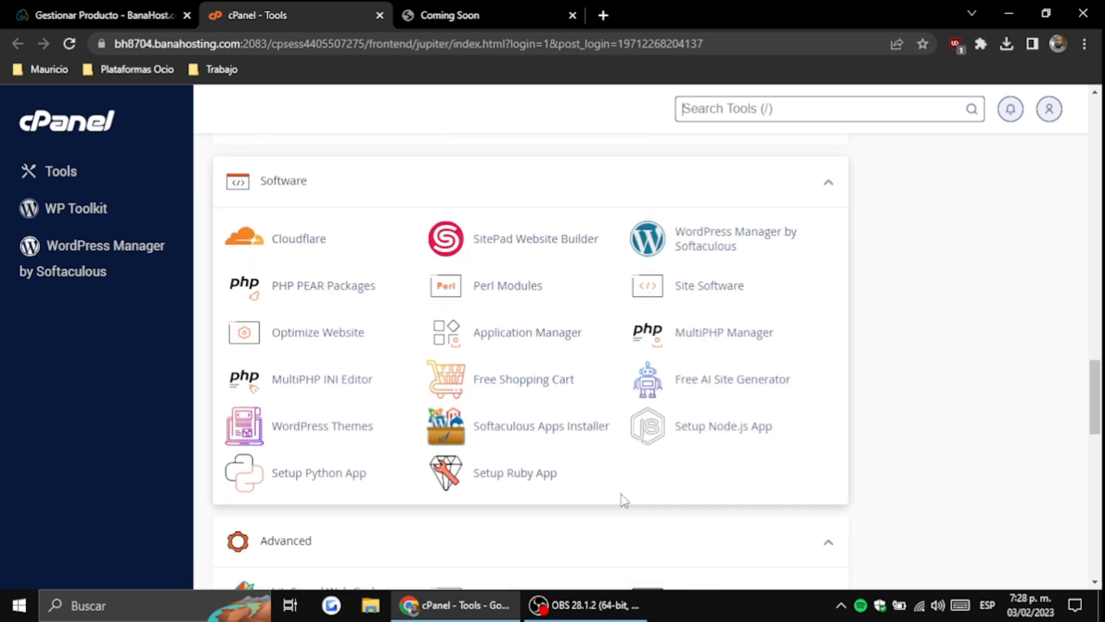
# Open Softaculous Apps Installer and start a WordPress install
pyautogui.click(505, 440)
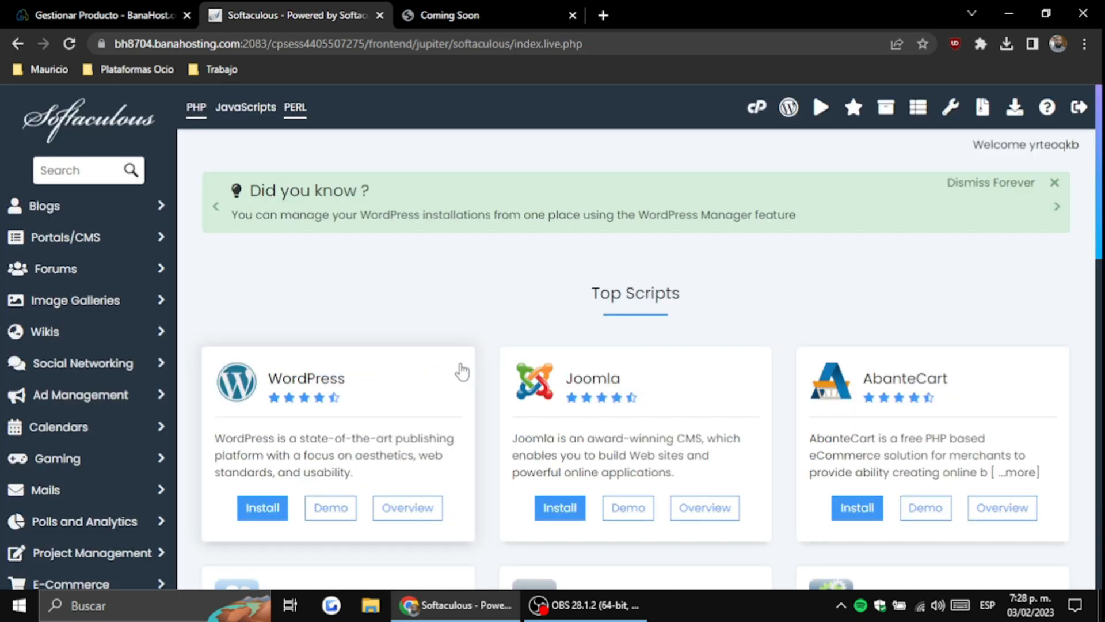
pyautogui.scroll(-3, 456, 370)
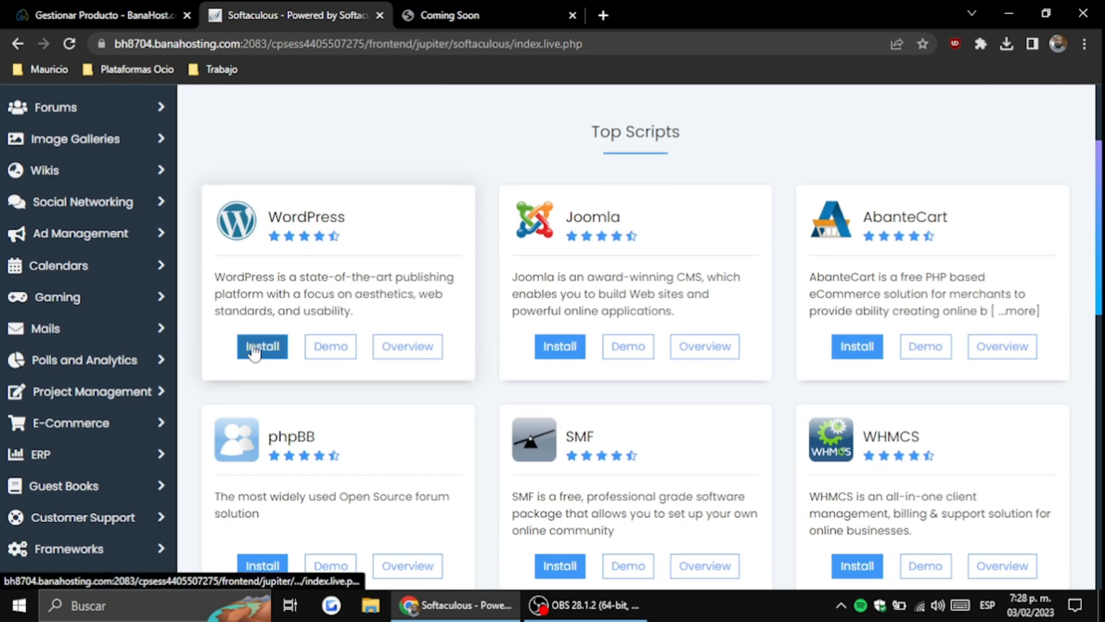
pyautogui.scroll(-7, 455, 380)
pyautogui.scroll(-1, 455, 380)
pyautogui.scroll(10, 452, 377)
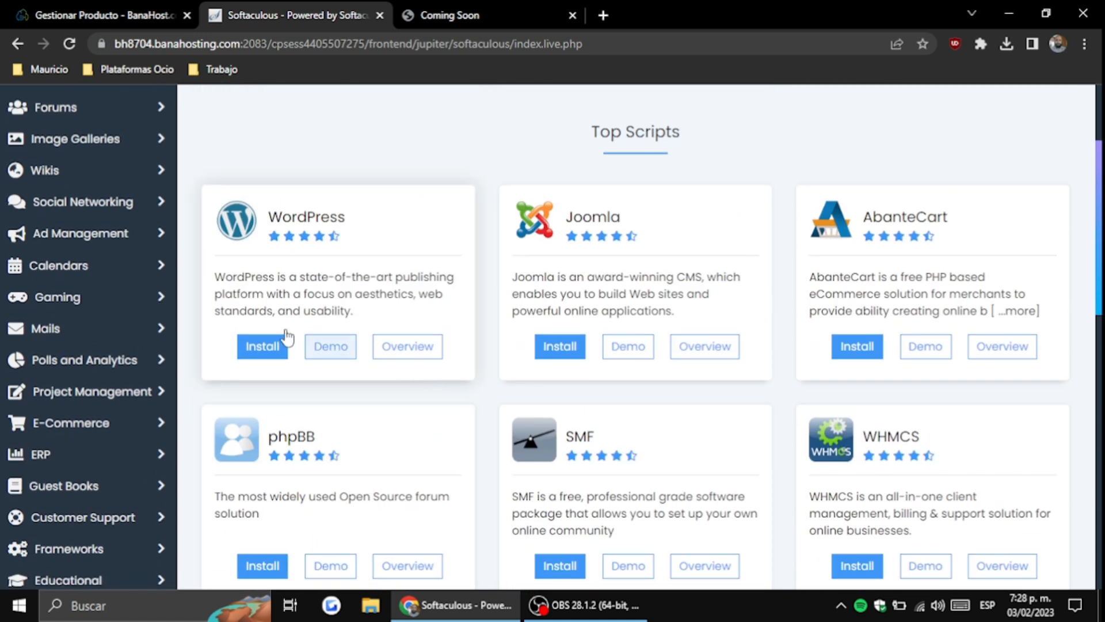
pyautogui.click(286, 342)
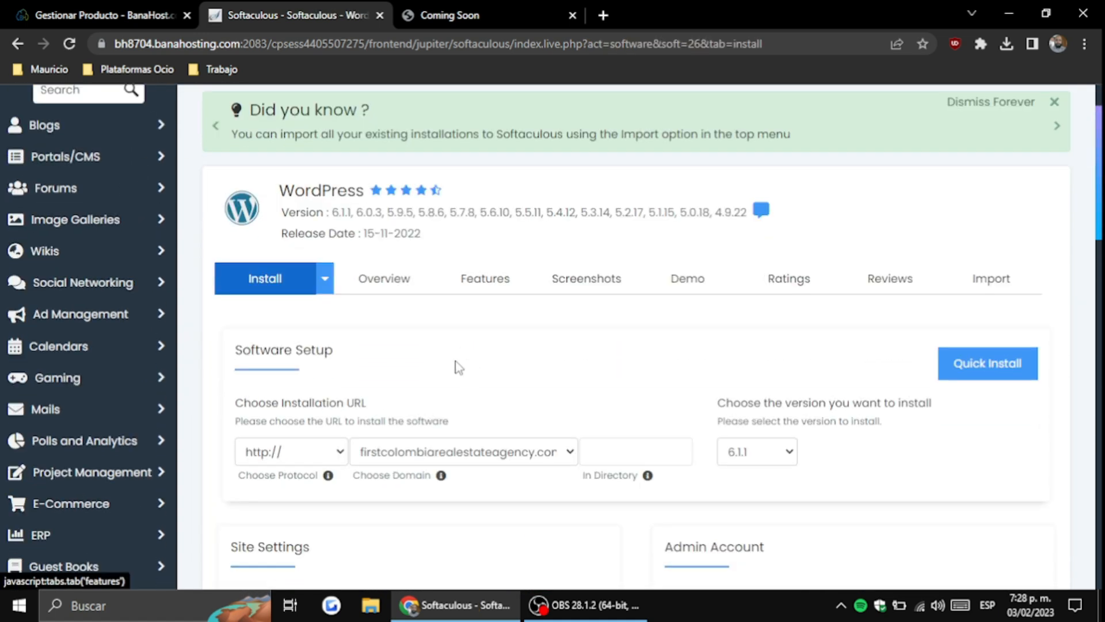
pyautogui.scroll(-2, 459, 368)
pyautogui.click(294, 371)
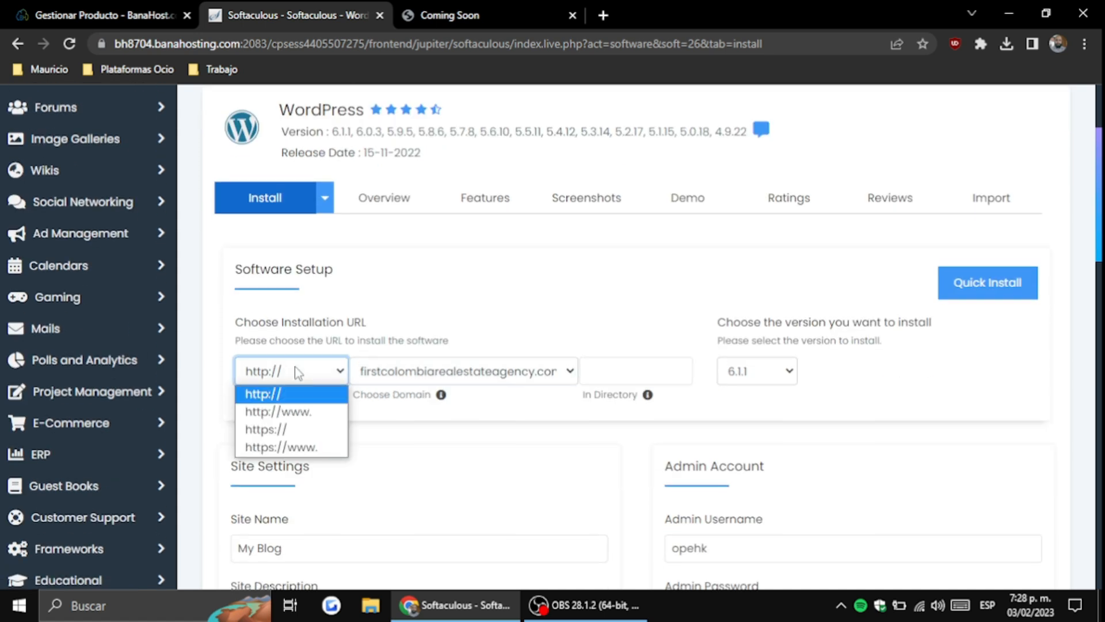
pyautogui.click(295, 368)
pyautogui.click(294, 368)
pyautogui.click(295, 368)
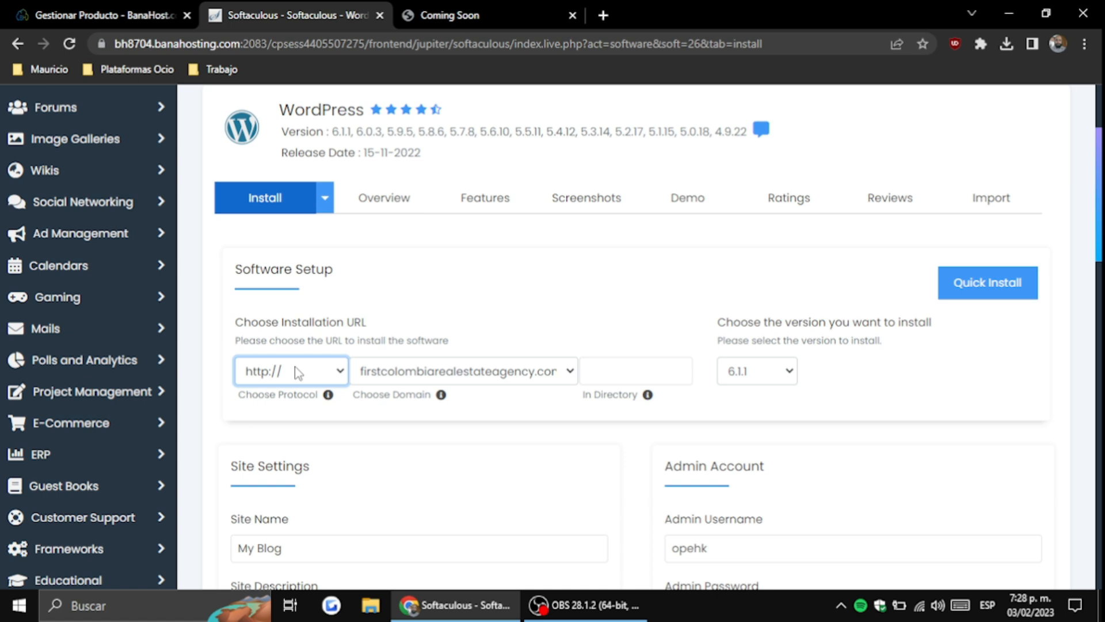
pyautogui.click(597, 369)
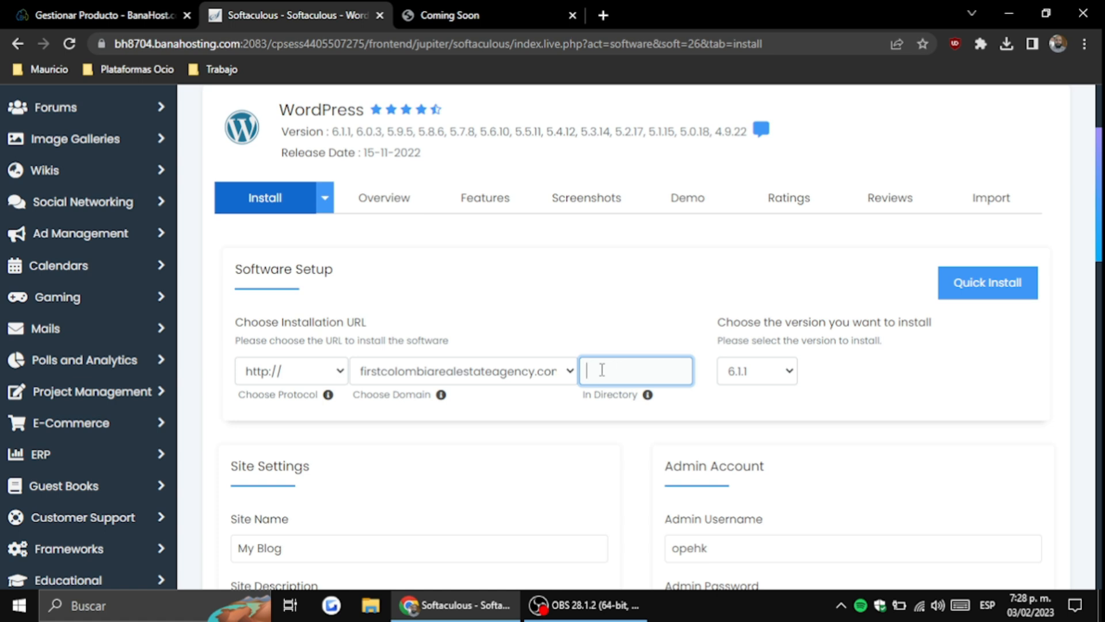
pyautogui.click(617, 341)
pyautogui.click(648, 379)
pyautogui.click(779, 371)
pyautogui.click(781, 373)
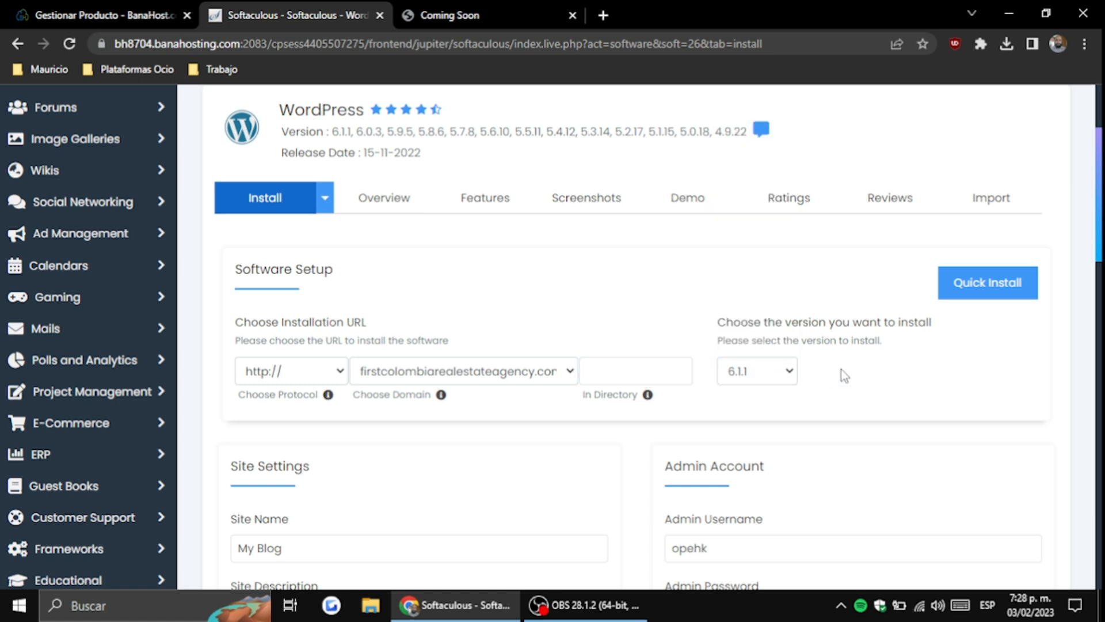
pyautogui.scroll(-4, 837, 368)
pyautogui.click(332, 300)
# Name the site 'Firts Colombia Ral Estate Agency' and paste the same text as its description
pyautogui.tripleClick(332, 300)
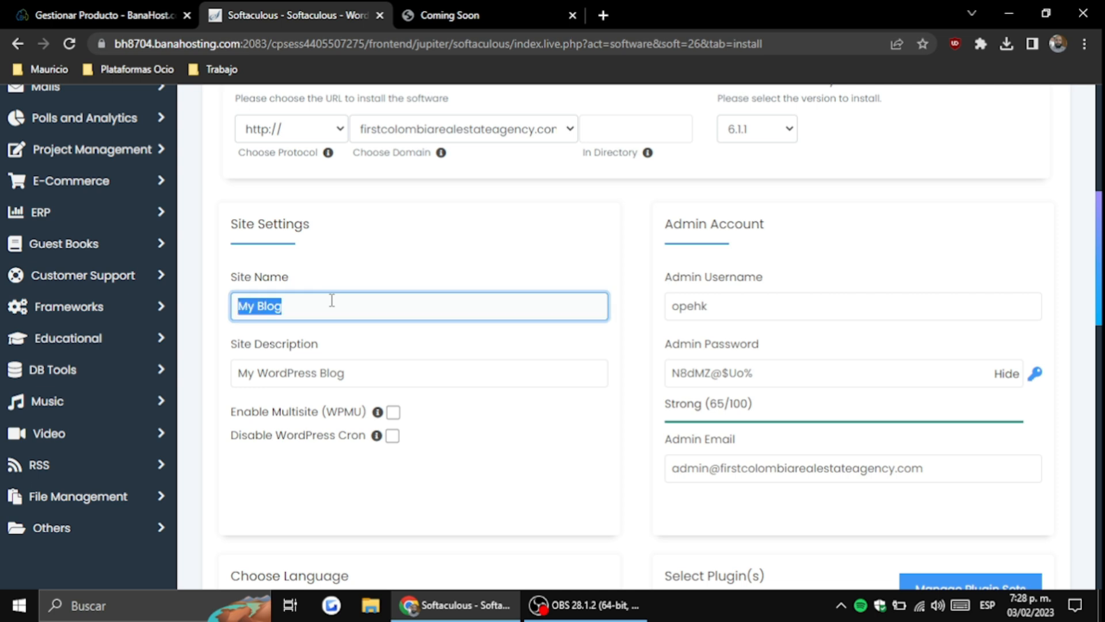
pyautogui.write('Firts')
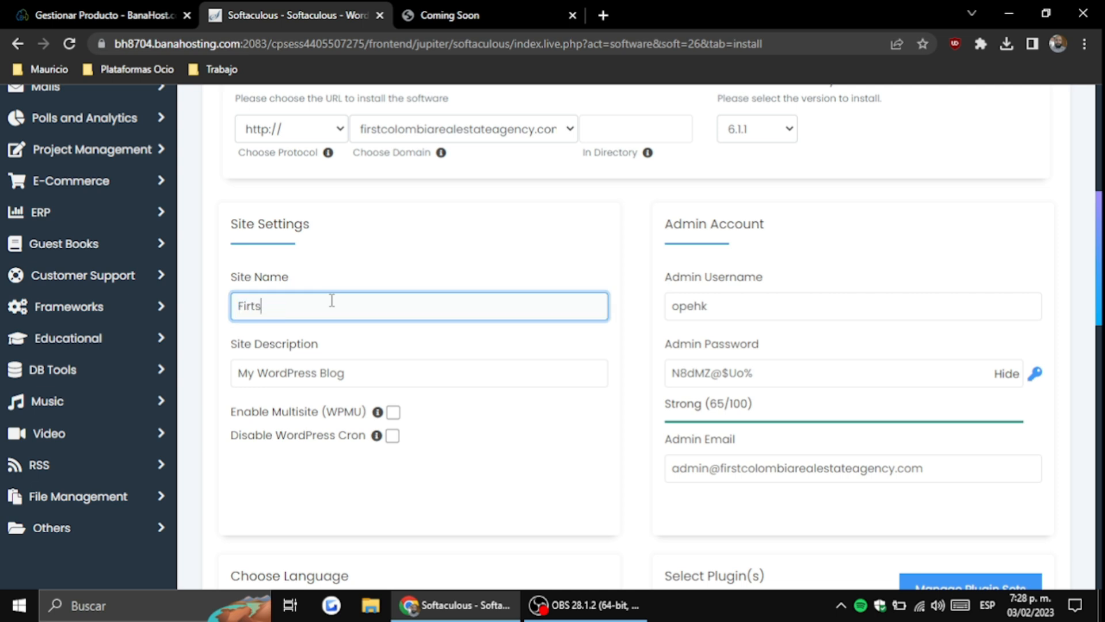
pyautogui.write(' Colombia Ral Estate Agency')
pyautogui.tripleClick(330, 374)
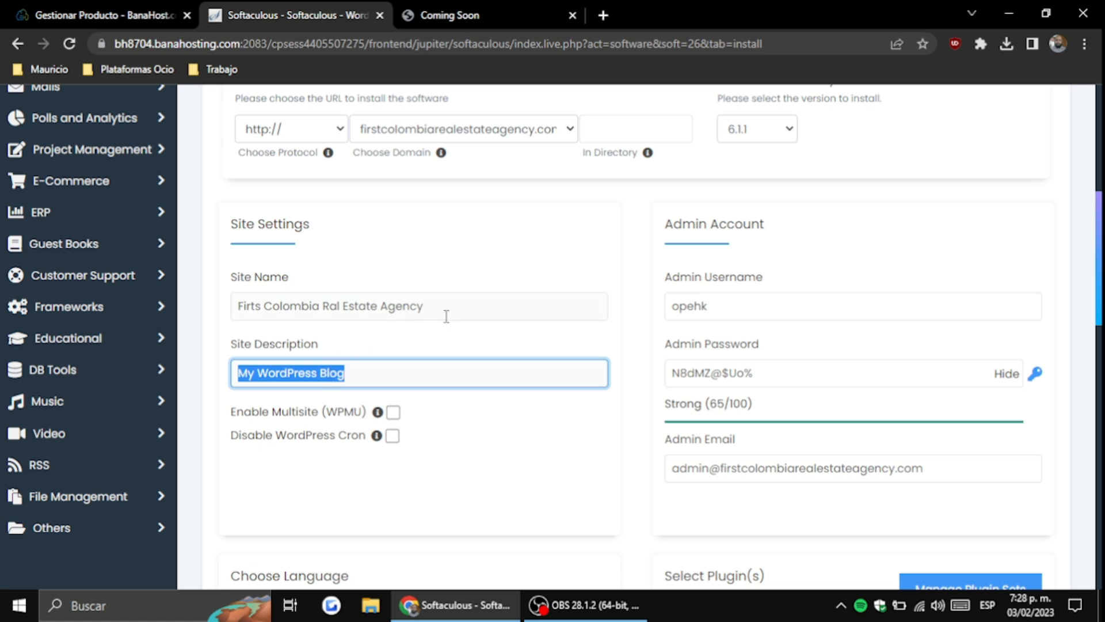
pyautogui.moveTo(446, 316); pyautogui.dragTo(212, 306)
pyautogui.hotkey('ctrl', 'c')
pyautogui.moveTo(386, 380); pyautogui.dragTo(235, 384)
pyautogui.hotkey('ctrl', 'v')
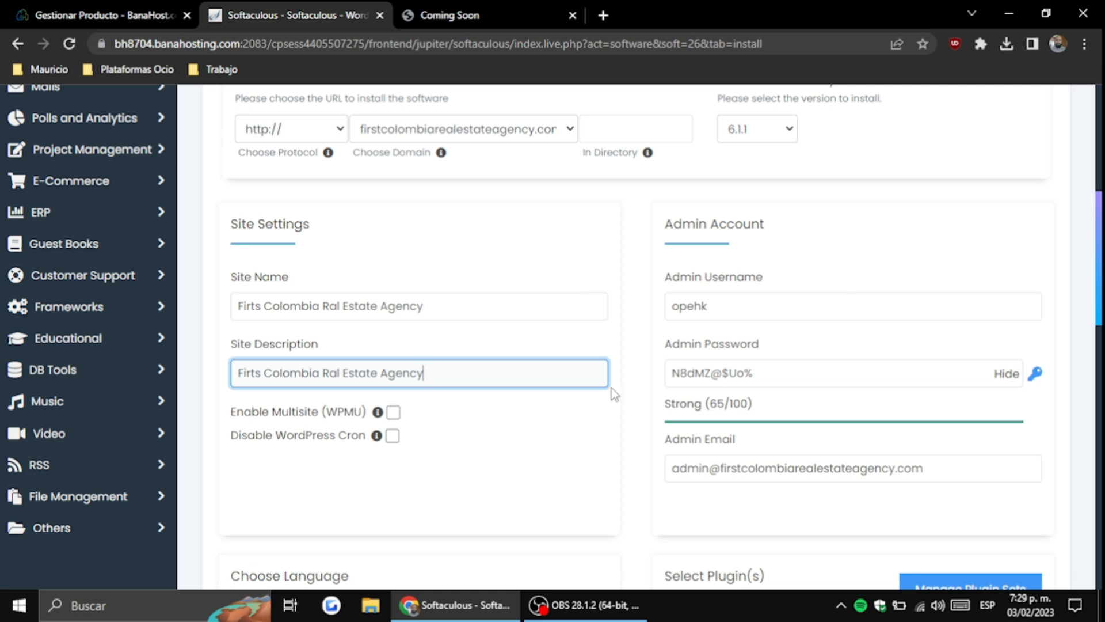
# Set the admin username to 'firstcolombia' and paste a stronger admin password
pyautogui.click(719, 308)
pyautogui.doubleClick(719, 308)
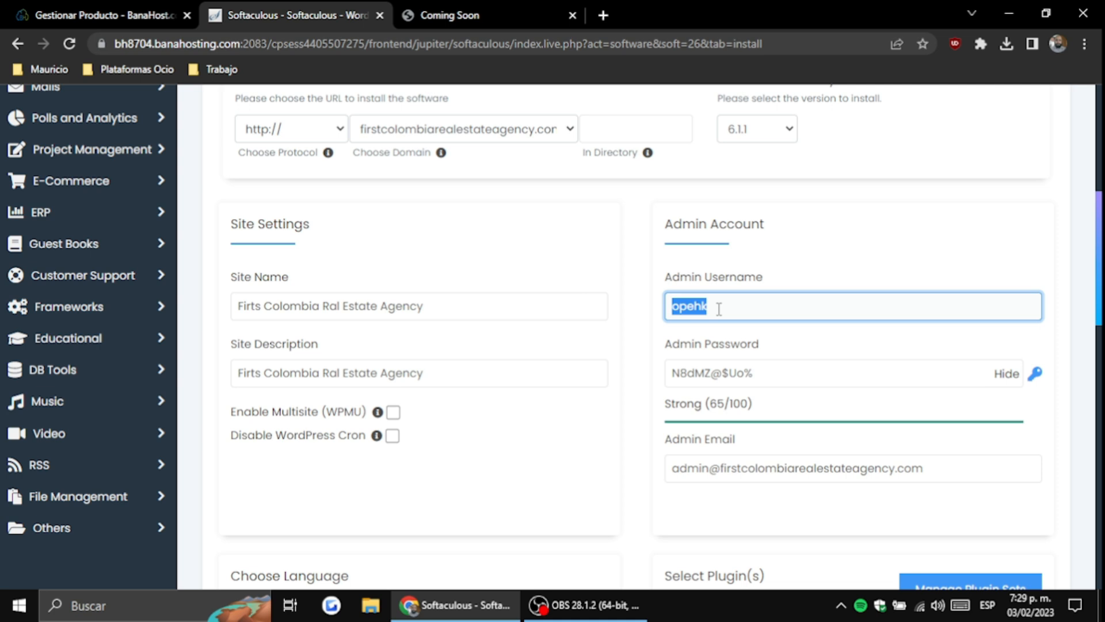
pyautogui.click(1005, 375)
pyautogui.click(883, 362)
pyautogui.doubleClick(798, 366)
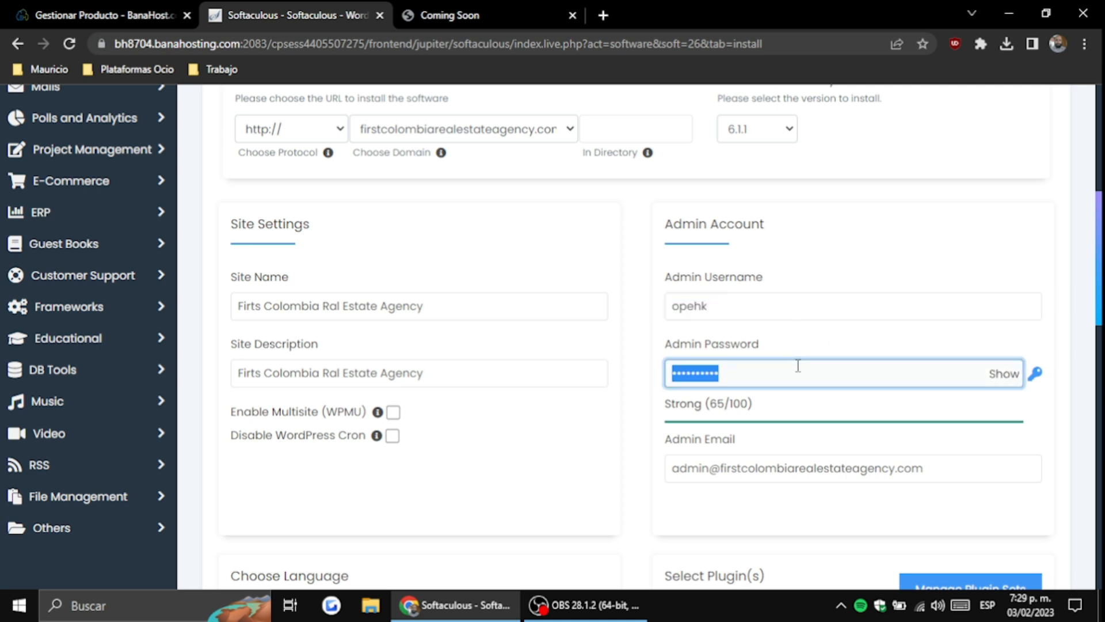
pyautogui.doubleClick(779, 311)
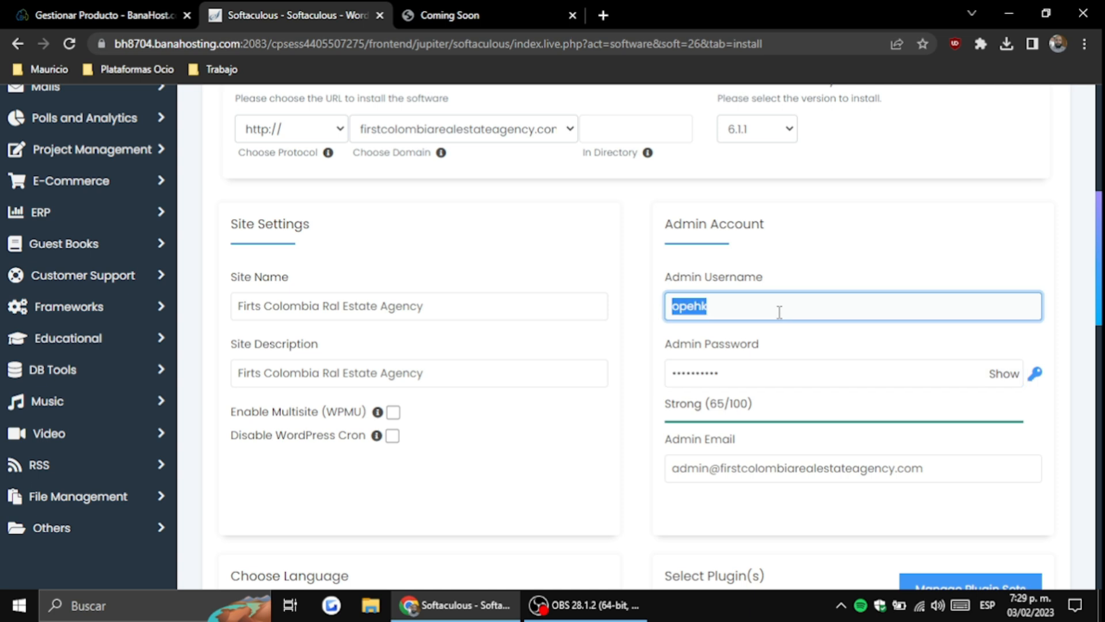
pyautogui.write('firstcolombia')
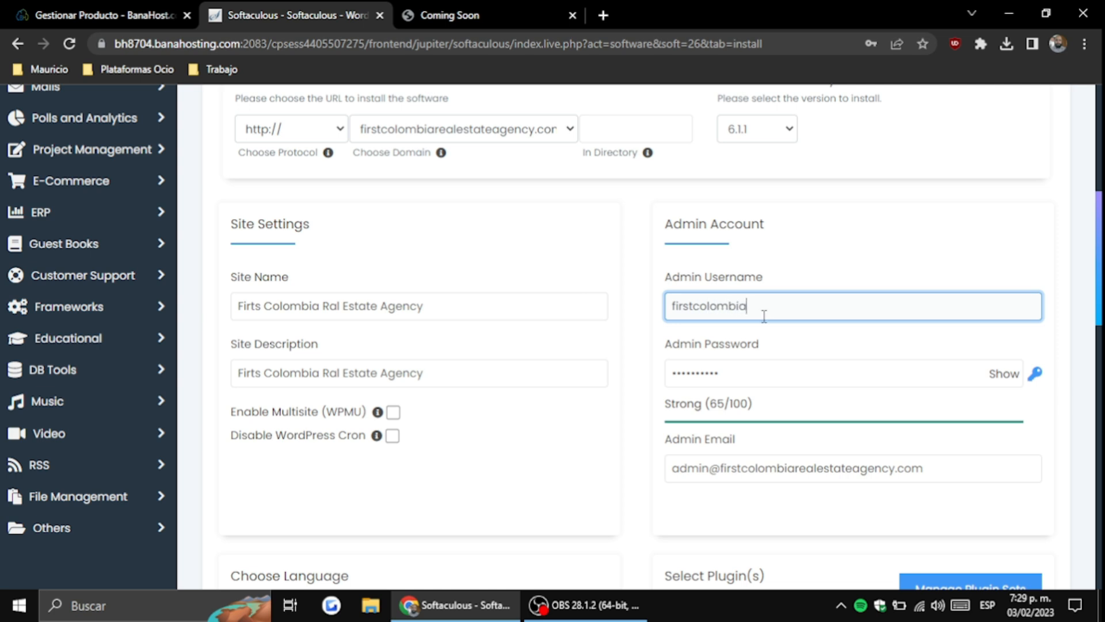
pyautogui.press('Tab')
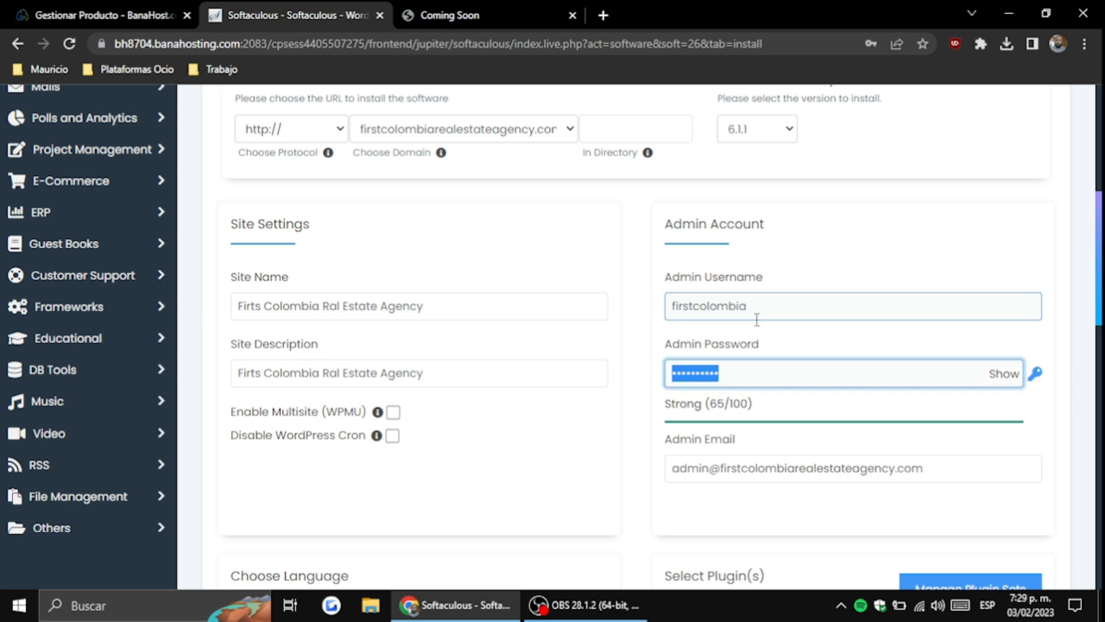
pyautogui.hotkey('ctrl', 'v')
# Begin the admin e-mail and fix the site name to 'Firts Colombia Real Estate Agency'
pyautogui.scroll(-3, 702, 311)
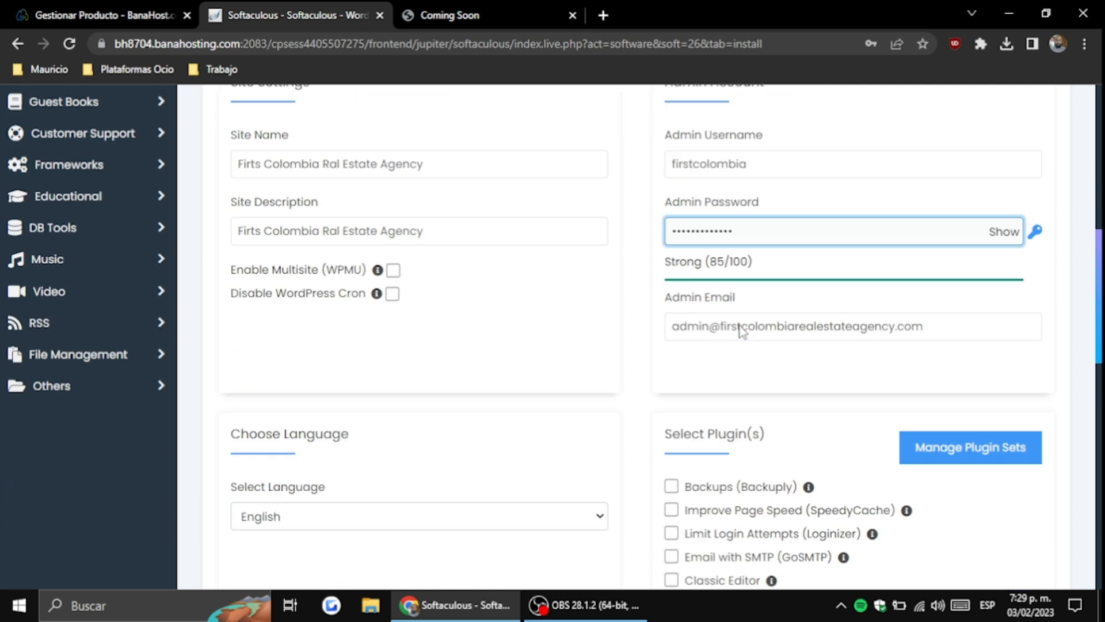
pyautogui.click(701, 311)
pyautogui.hotkey('ctrl', 'a')
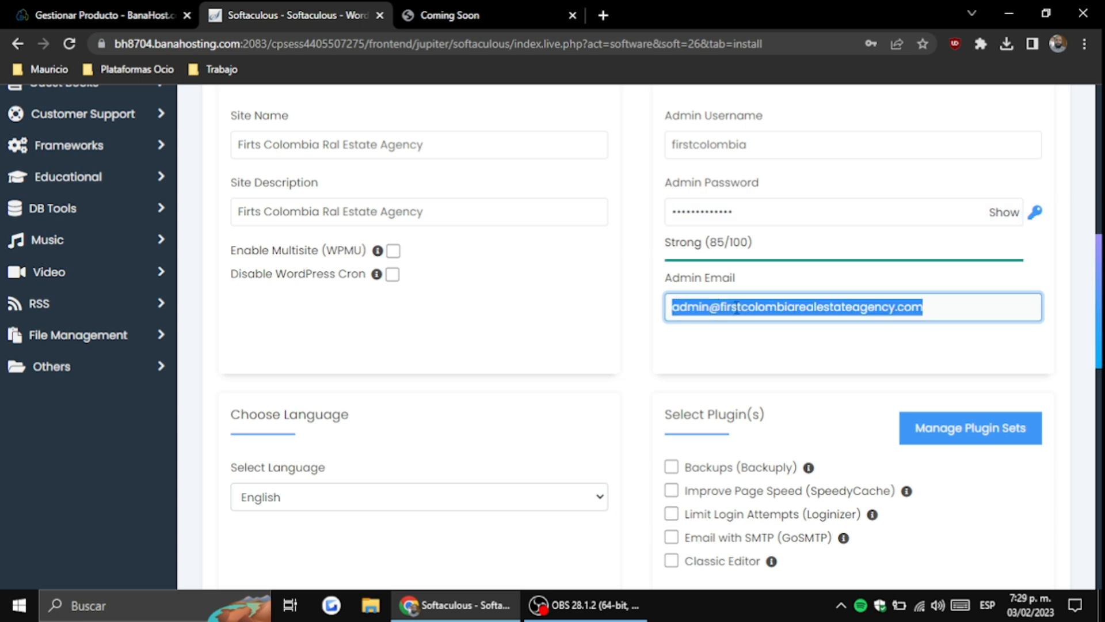
pyautogui.scroll(4, 538, 461)
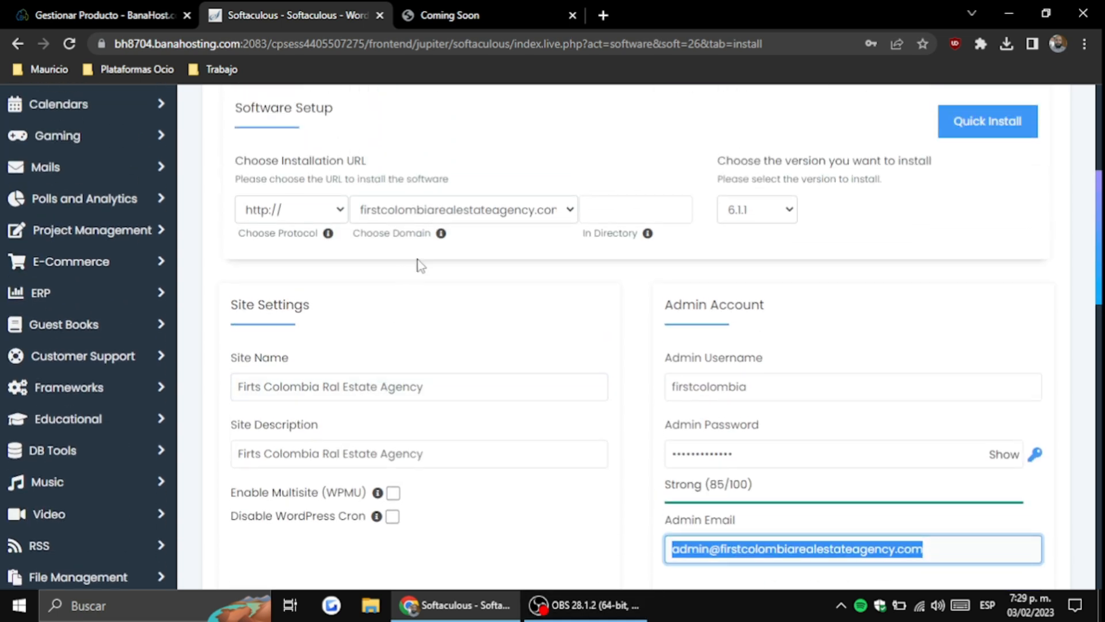
pyautogui.scroll(-1, 884, 432)
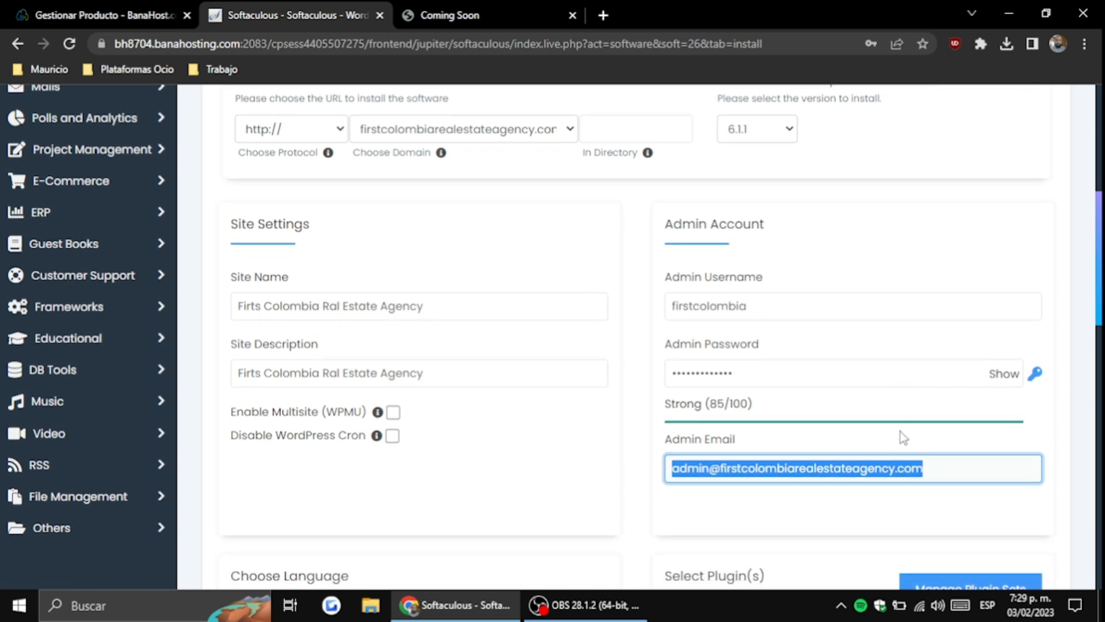
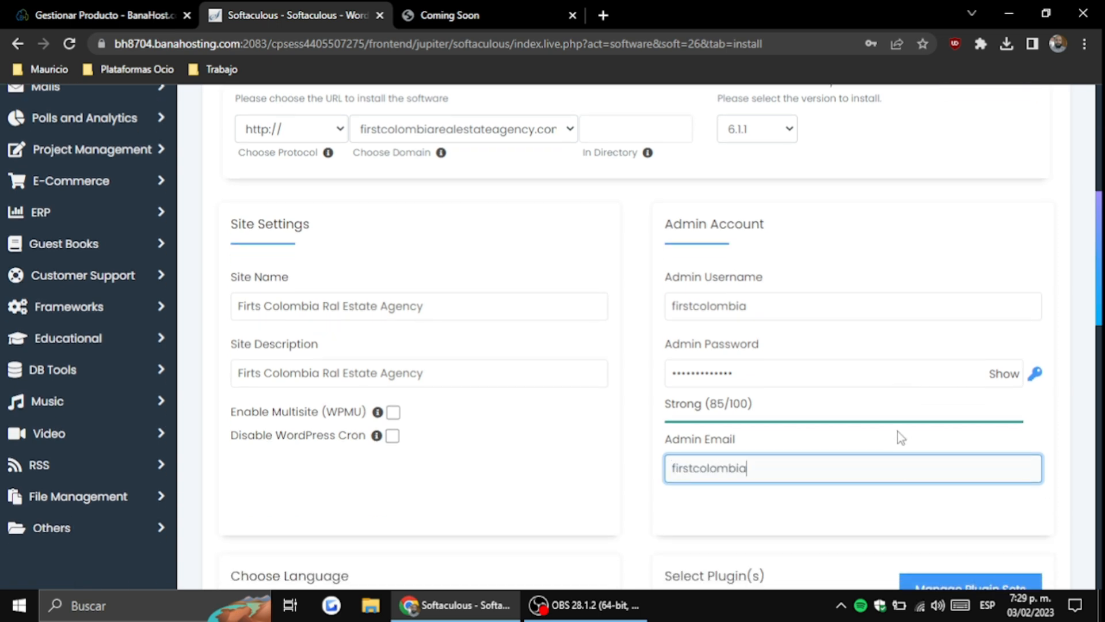
pyautogui.click(332, 306)
# Finish typing the admin's Gmail address
pyautogui.click(805, 479)
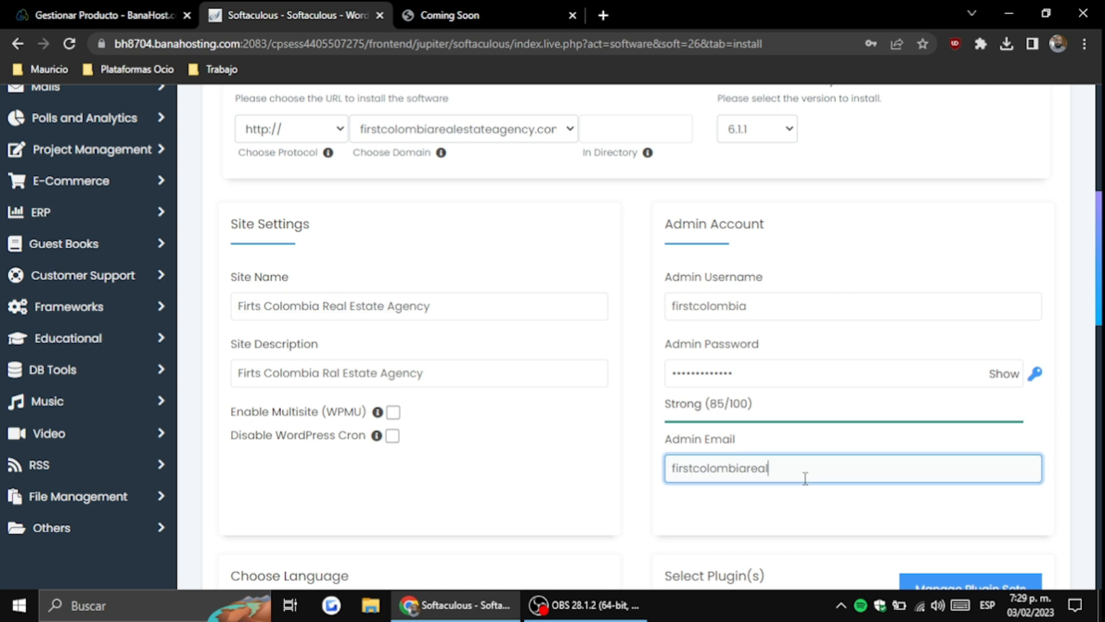
pyautogui.press('Menu')
pyautogui.press('Escape')
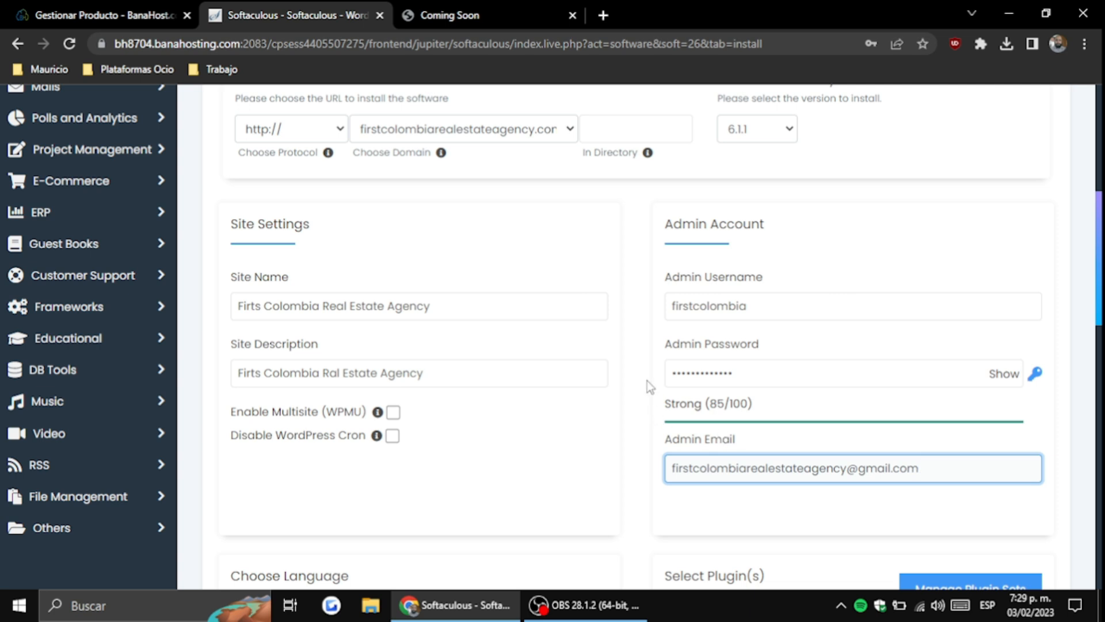
pyautogui.scroll(-3, 647, 380)
pyautogui.scroll(-3, 647, 379)
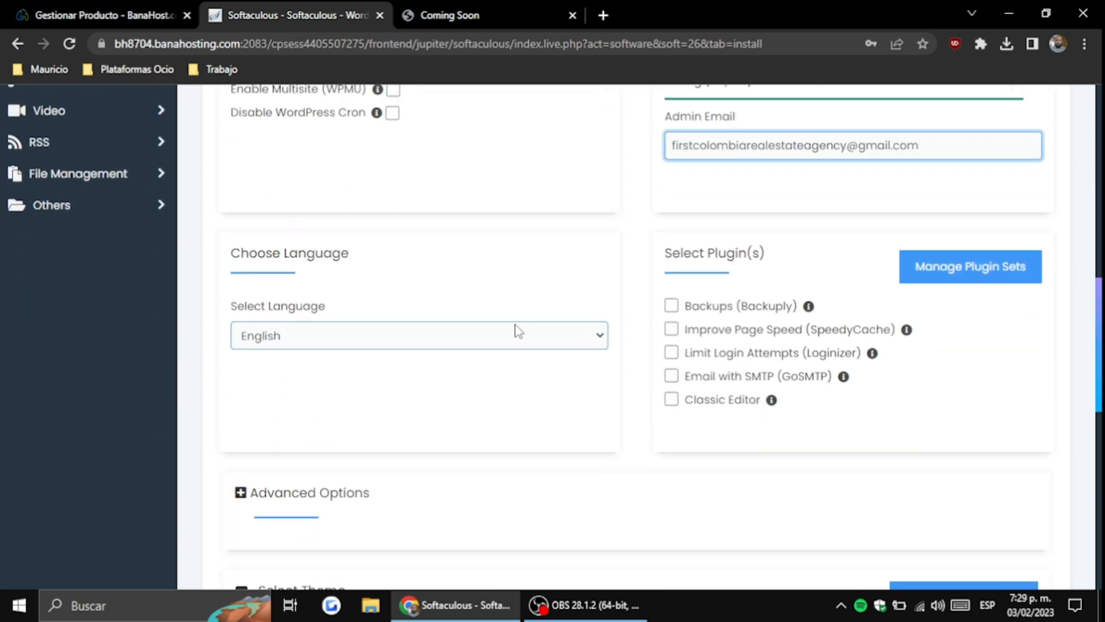
# Choose Spanish as the installation language, leaving all optional plugins unticked
pyautogui.click(491, 333)
pyautogui.scroll(-5, 386, 149)
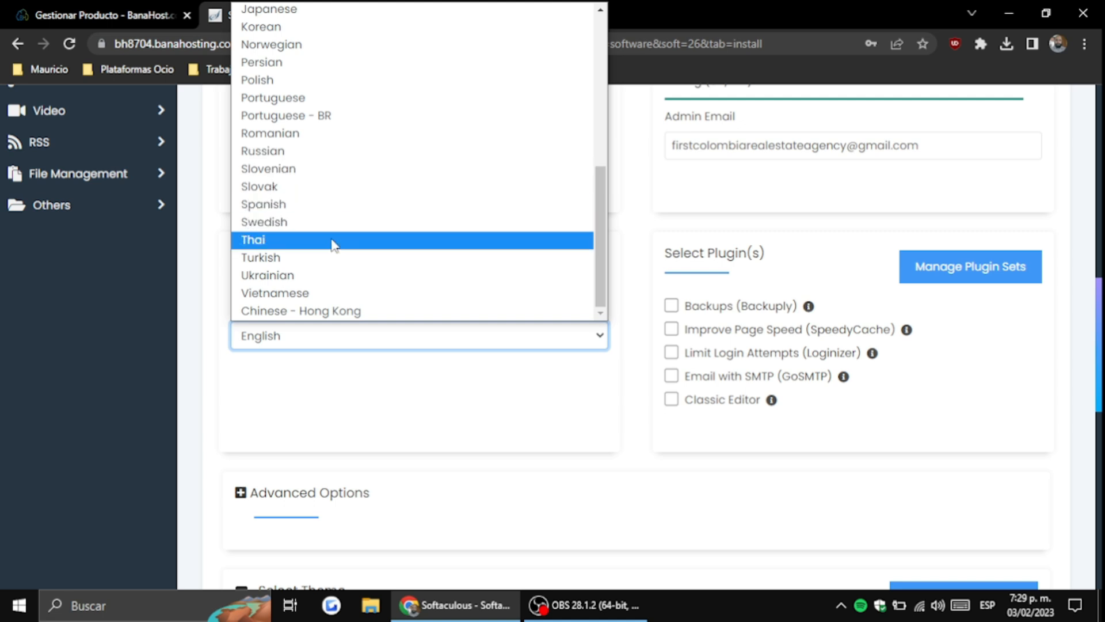
pyautogui.scroll(6, 339, 151)
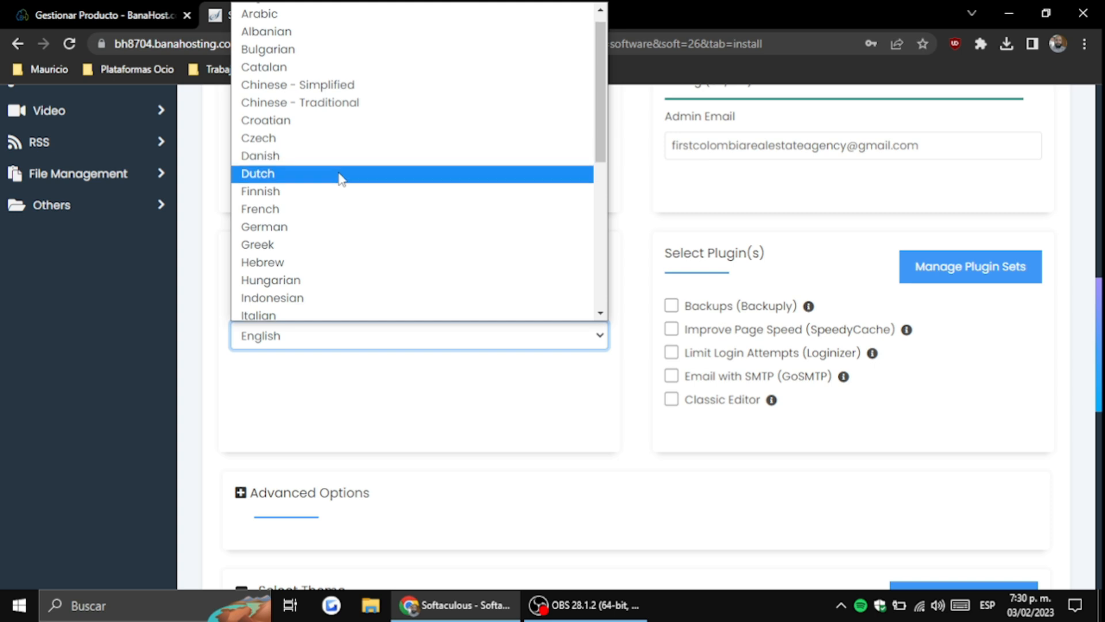
pyautogui.scroll(1, 341, 177)
pyautogui.scroll(-7, 340, 178)
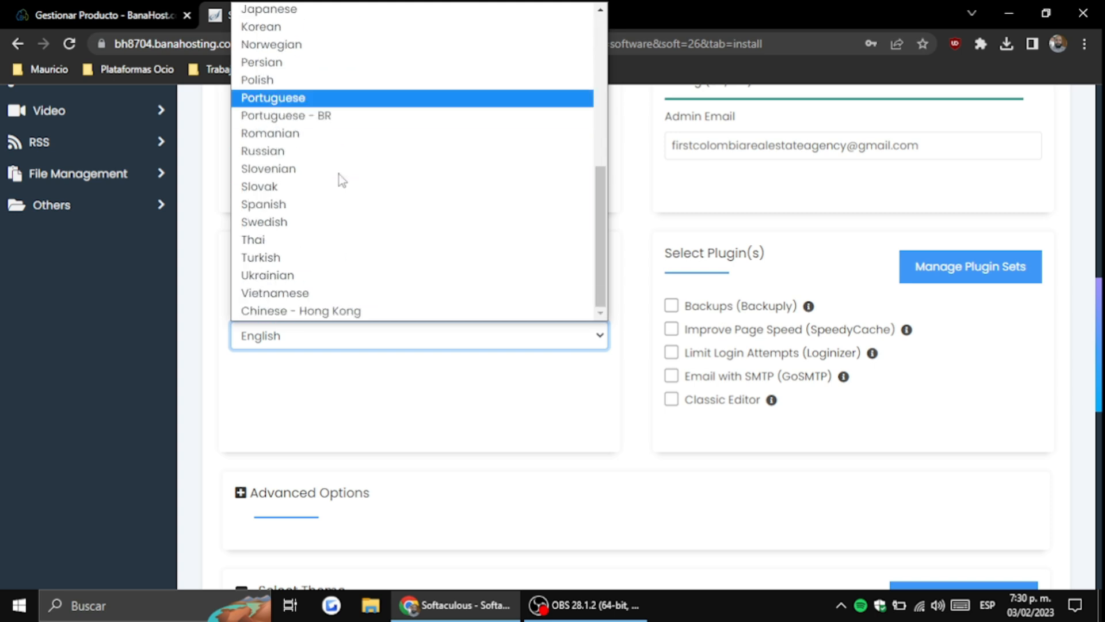
pyautogui.click(350, 206)
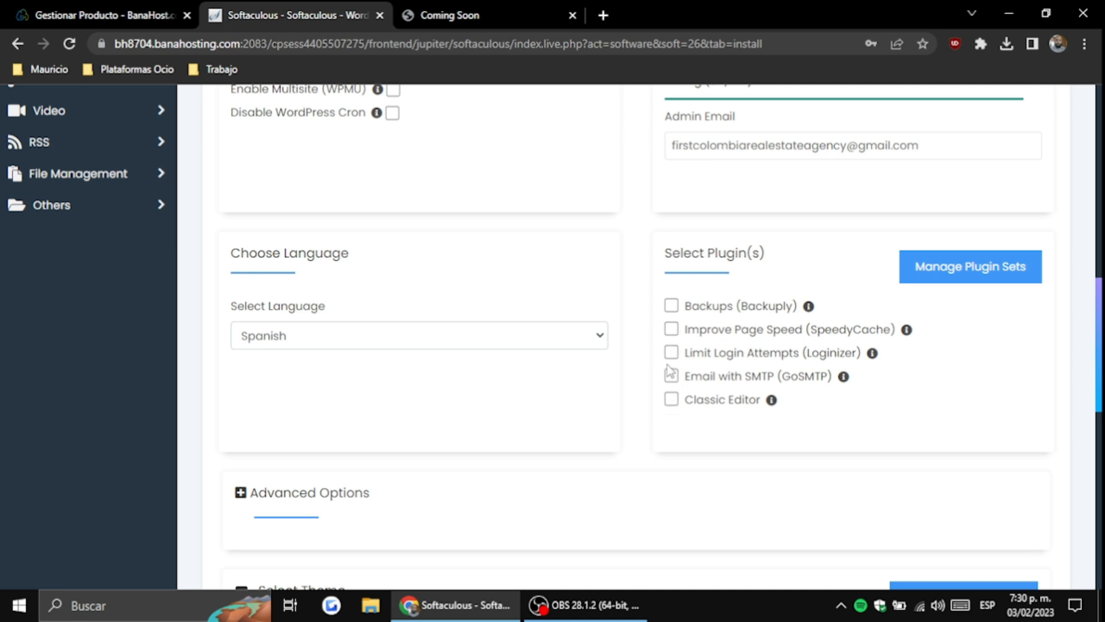
pyautogui.scroll(-2, 651, 337)
pyautogui.scroll(-1, 645, 337)
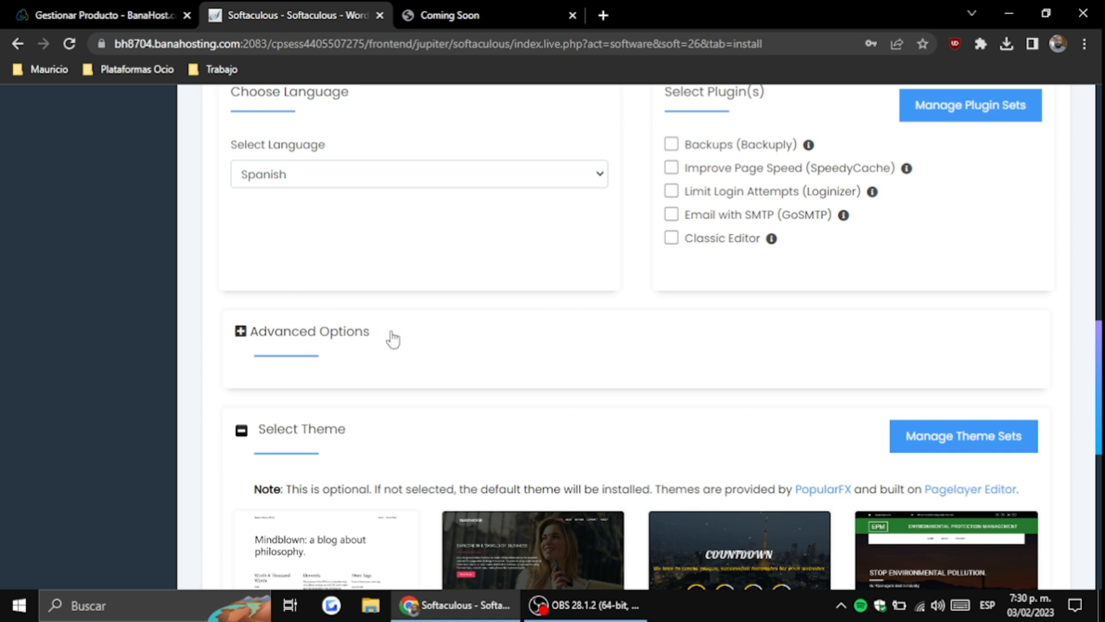
# Run the WordPress installation and save the admin login in Chrome
pyautogui.scroll(-4, 451, 350)
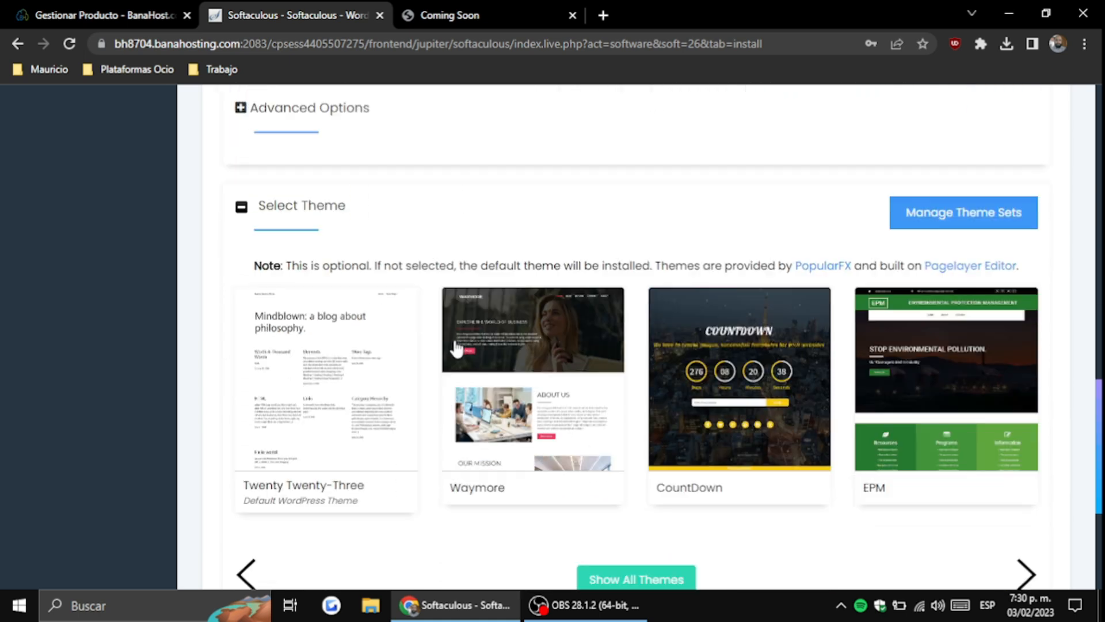
pyautogui.scroll(-4, 460, 358)
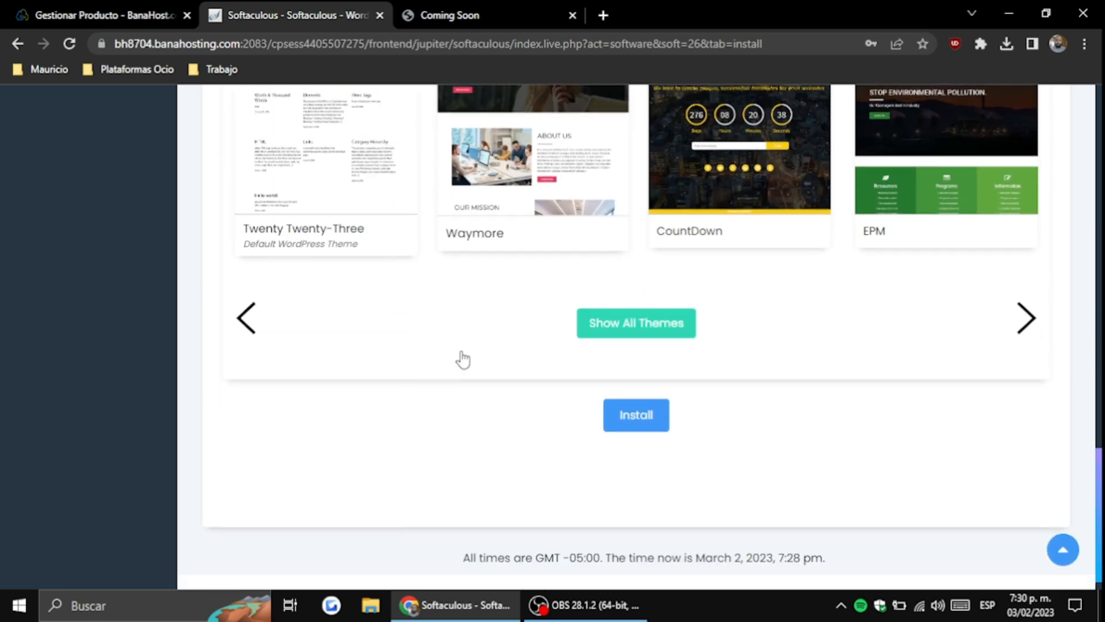
pyautogui.scroll(15, 461, 358)
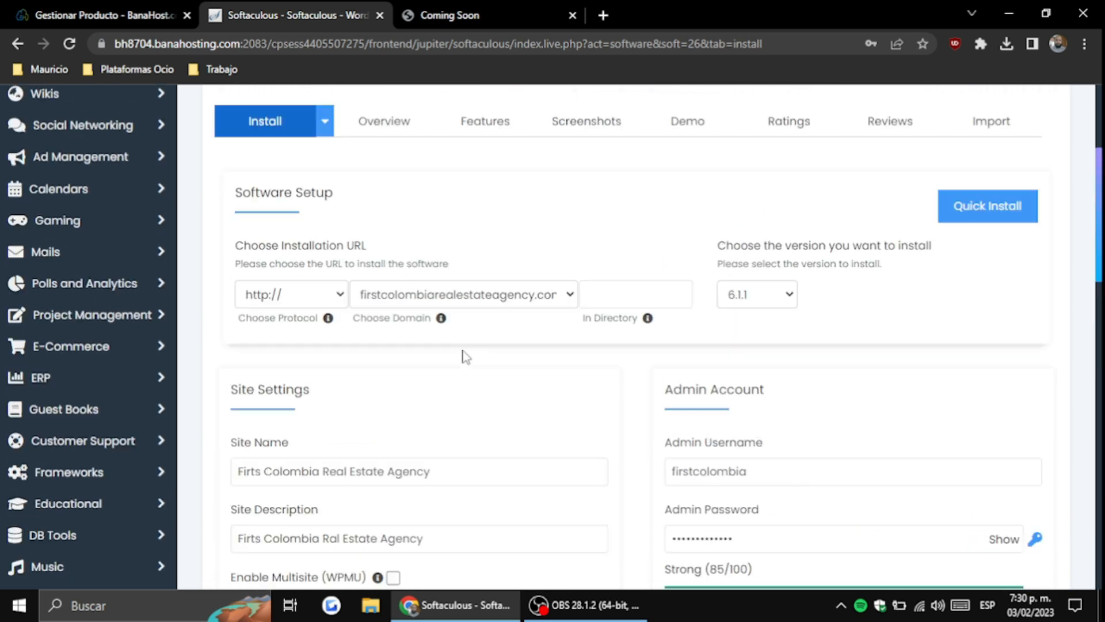
pyautogui.scroll(-15, 464, 355)
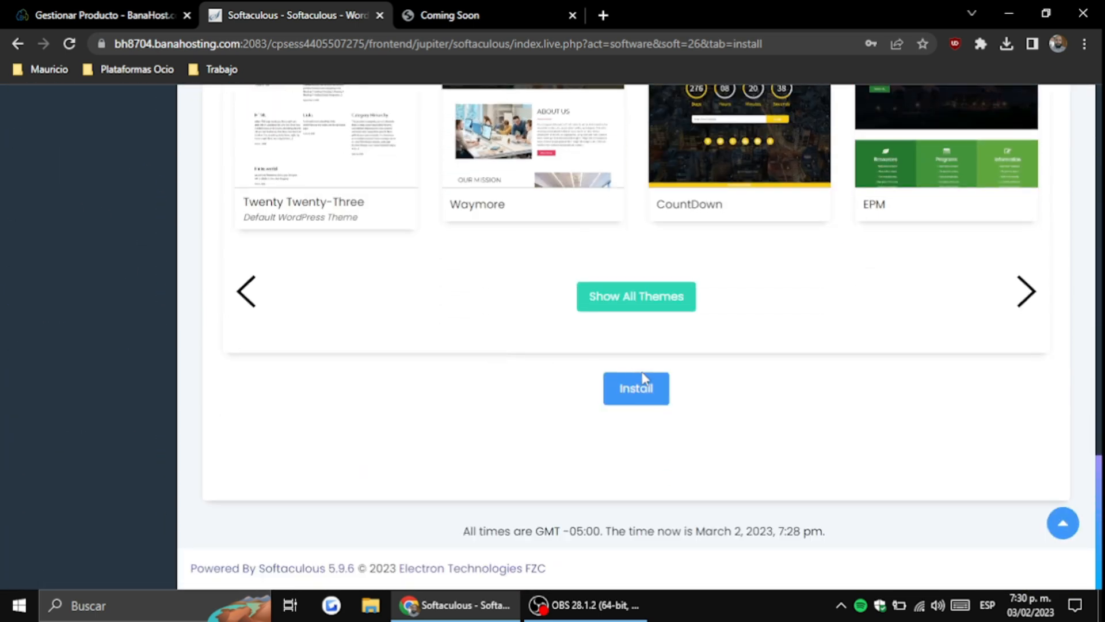
pyautogui.click(648, 391)
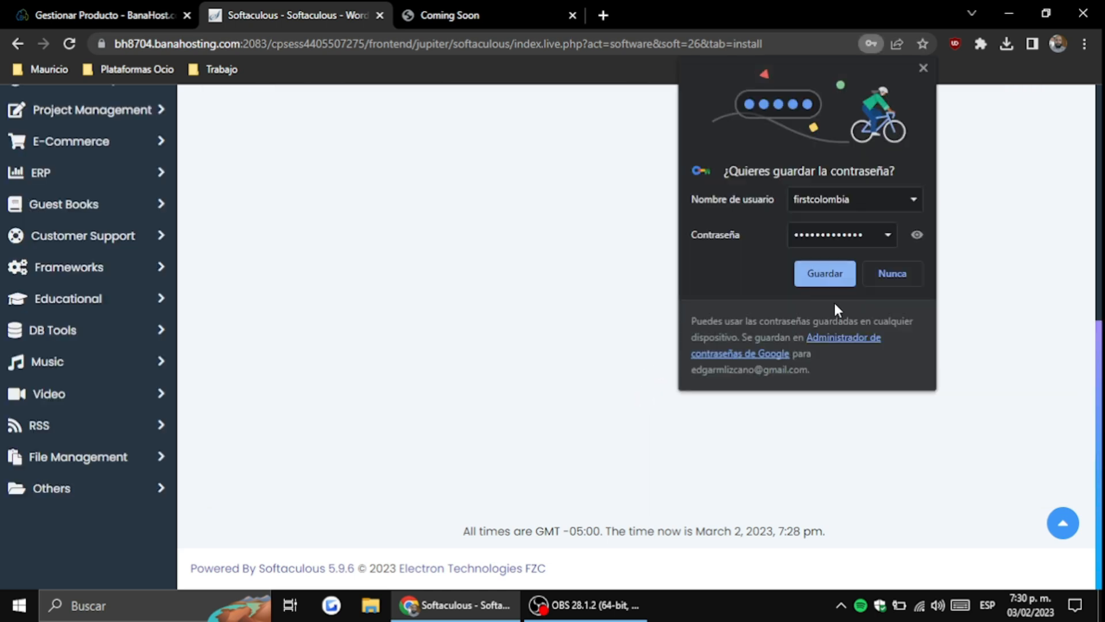
pyautogui.click(840, 277)
pyautogui.scroll(2, 766, 316)
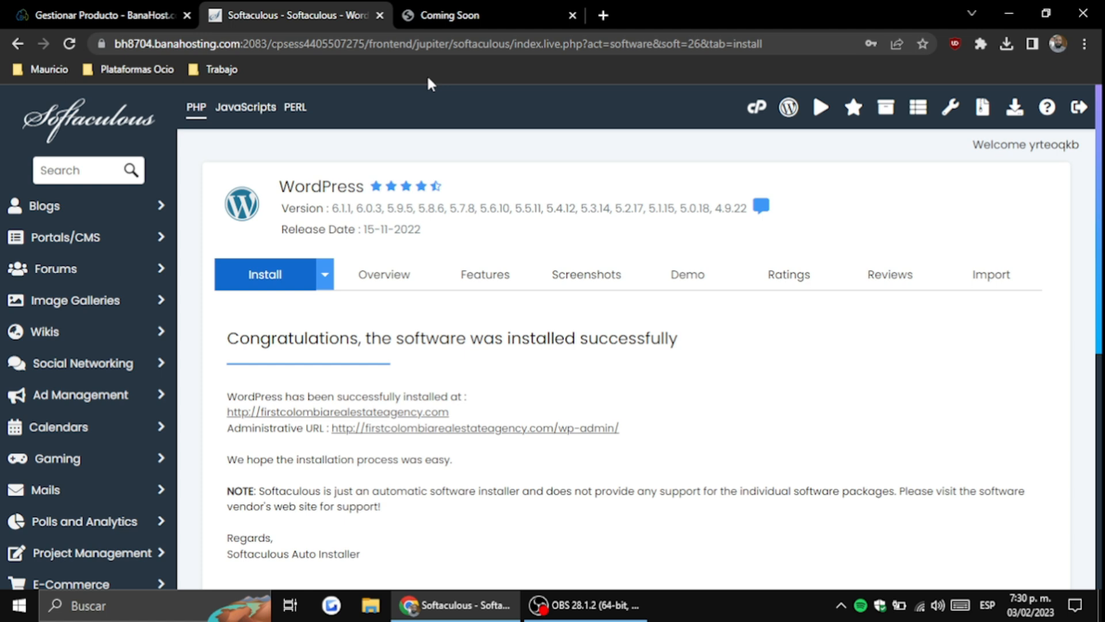
# Reload the site's domain in the Coming Soon tab to see the new front page
pyautogui.click(450, 13)
pyautogui.click(355, 40)
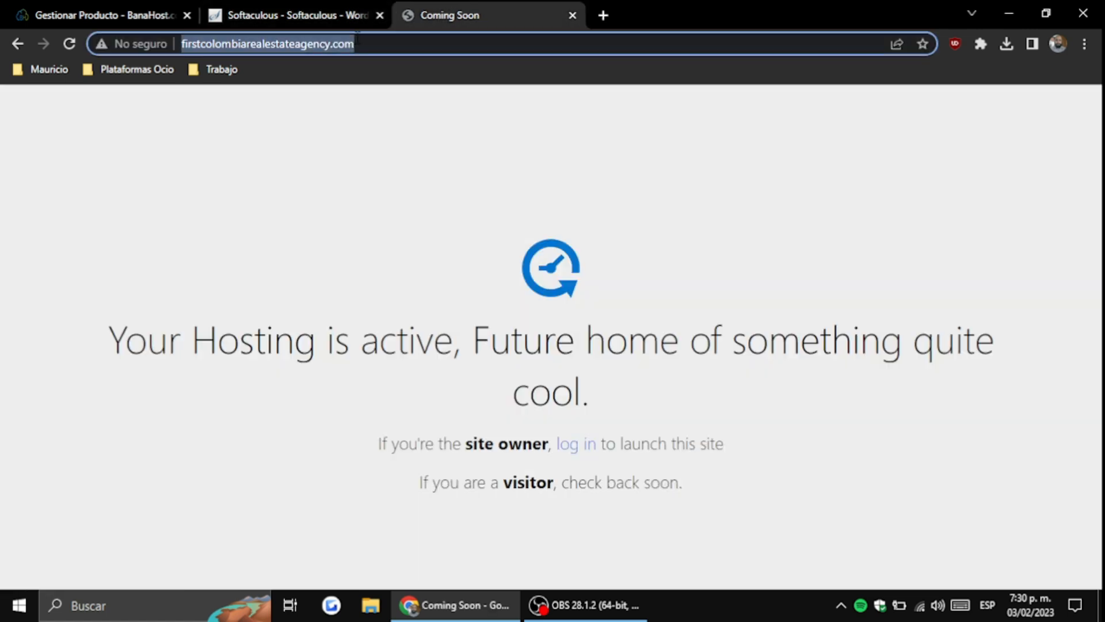
pyautogui.press('Return')
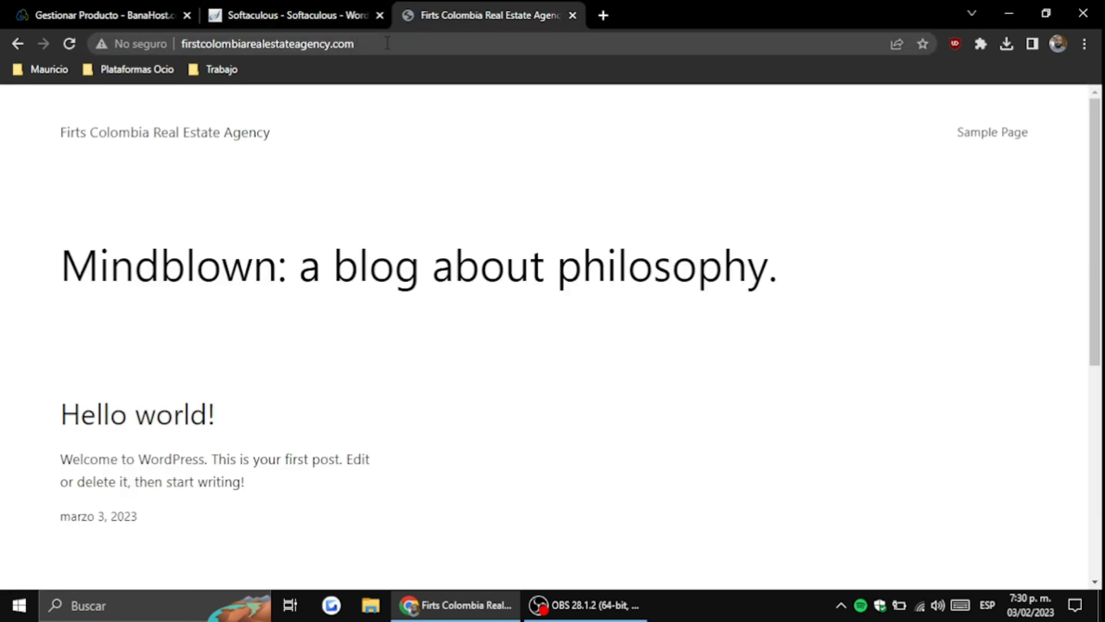
pyautogui.click(391, 43)
# Log in at /wp-admin with the admin username and password, ticking Recuérdame
pyautogui.click(394, 42)
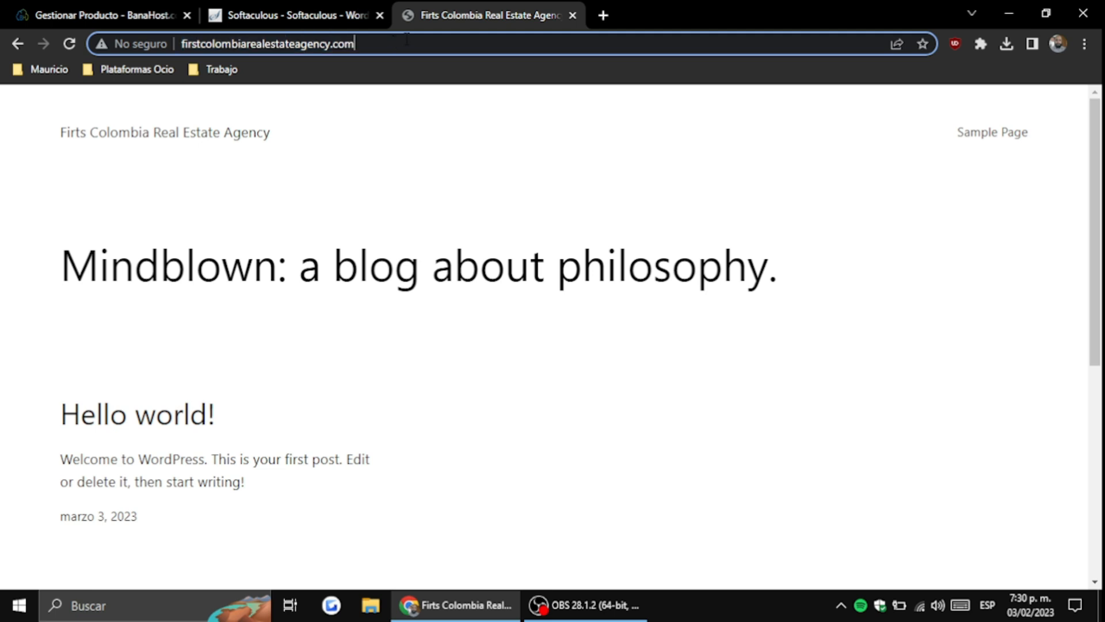
pyautogui.write('/wp-a')
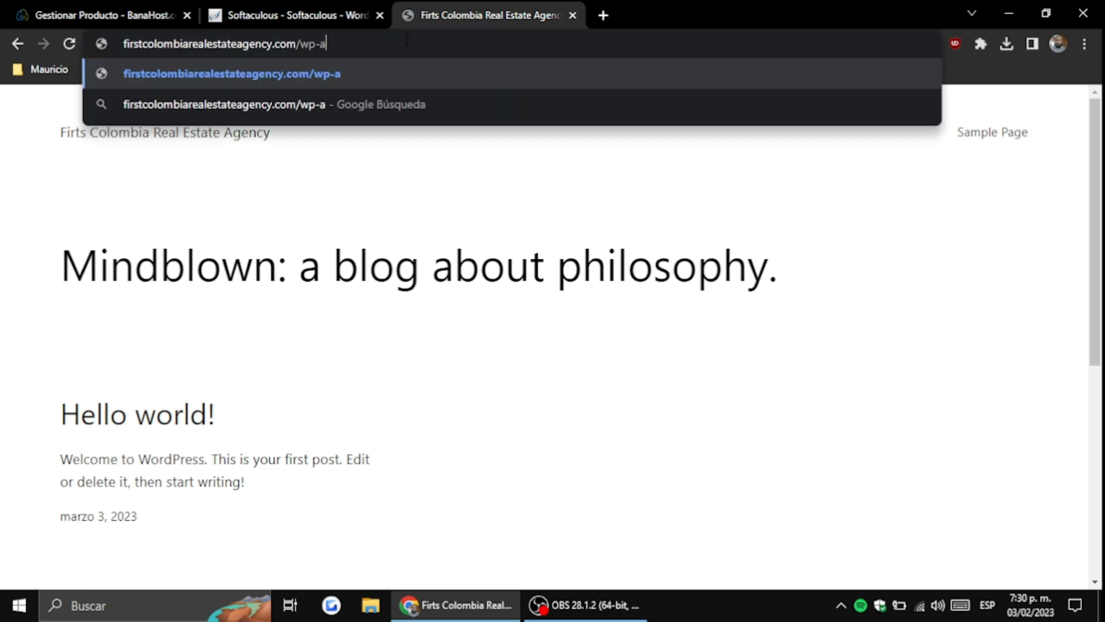
pyautogui.write('dmin')
pyautogui.press('Return')
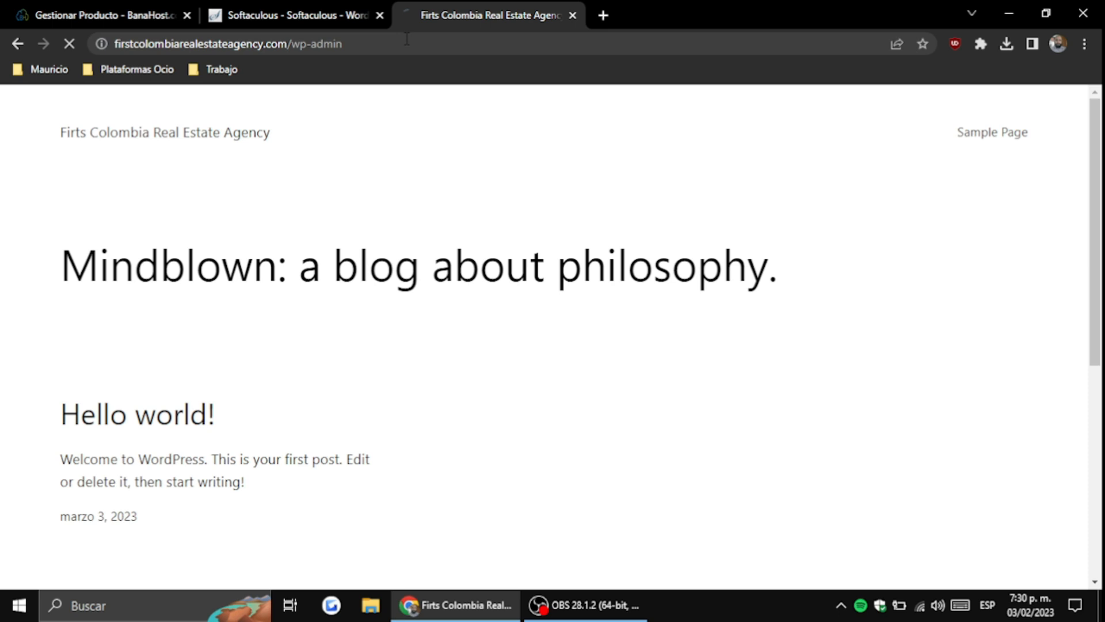
pyautogui.write('lombia')
pyautogui.press('Tab')
pyautogui.write('•')
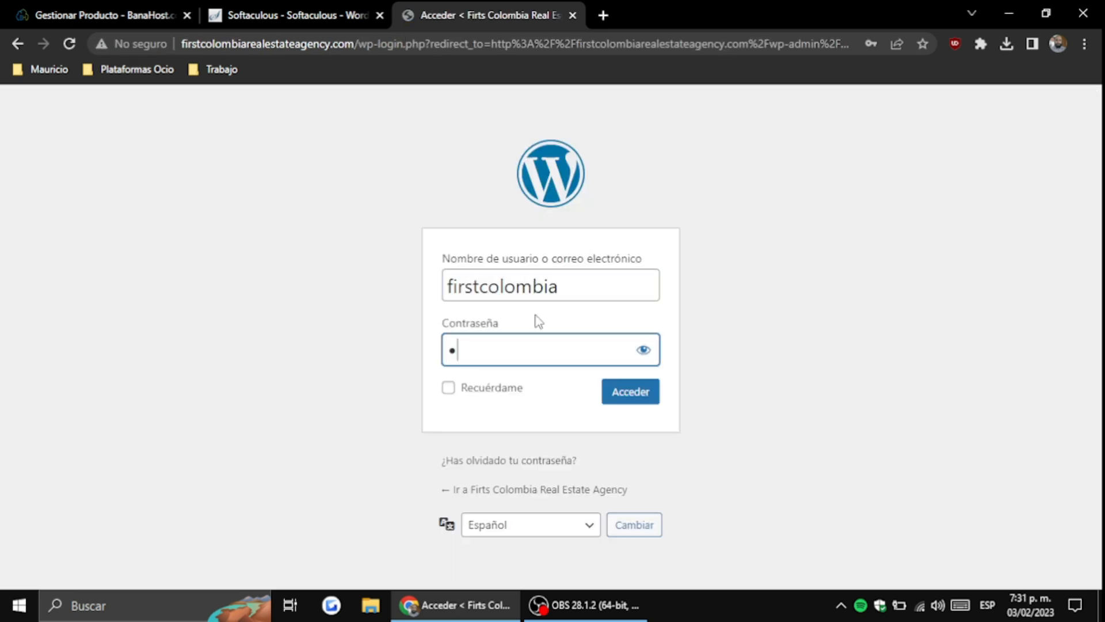
pyautogui.write('••••••')
pyautogui.press('Tab')
pyautogui.press('Tab')
pyautogui.press('space')
pyautogui.press('Tab')
pyautogui.press('Return')
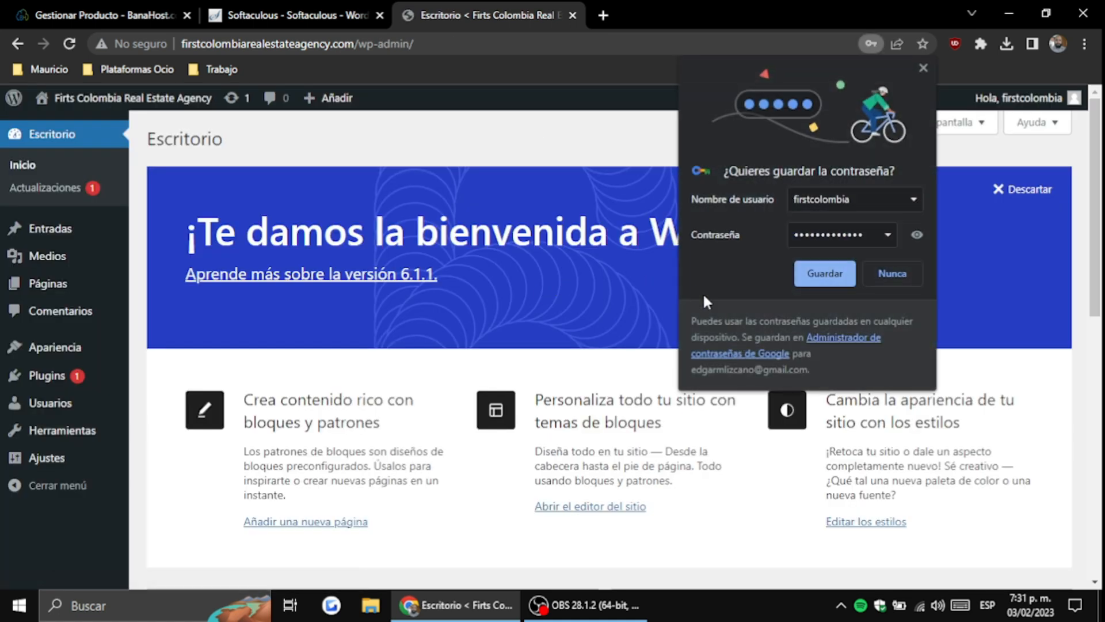
# Decline Chrome's password save and dismiss the dashboard welcome banner
pyautogui.click(872, 272)
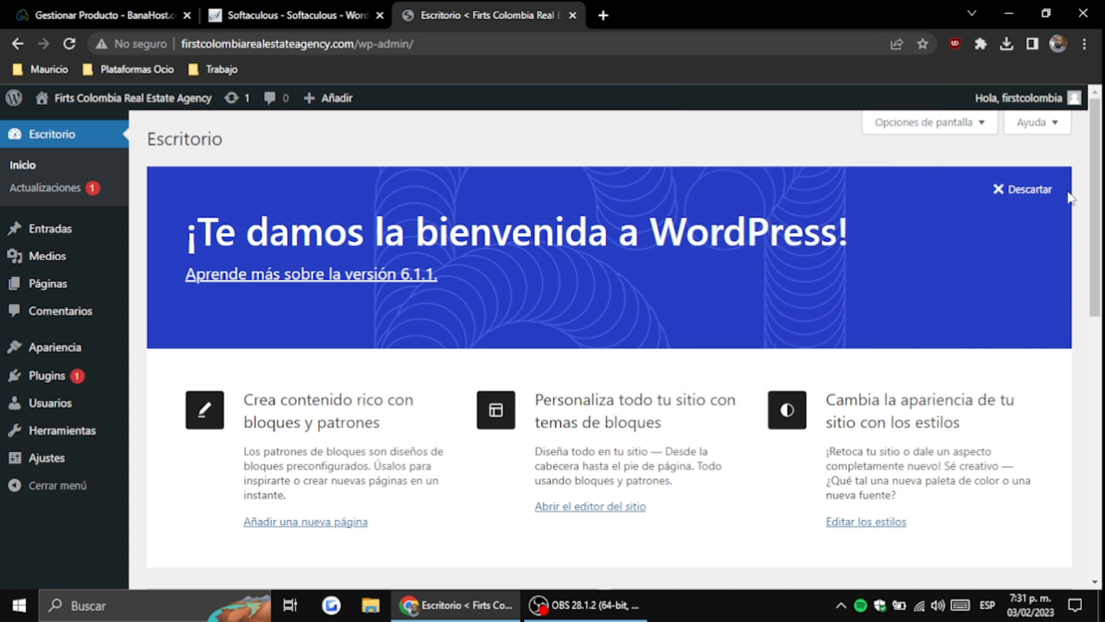
pyautogui.click(1036, 196)
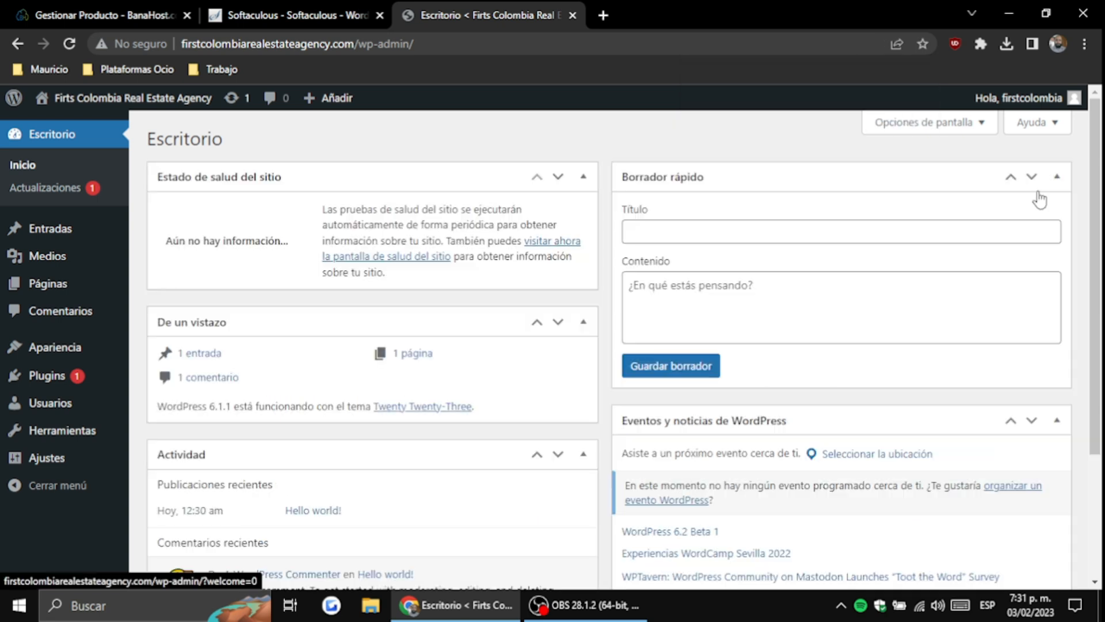
pyautogui.click(943, 124)
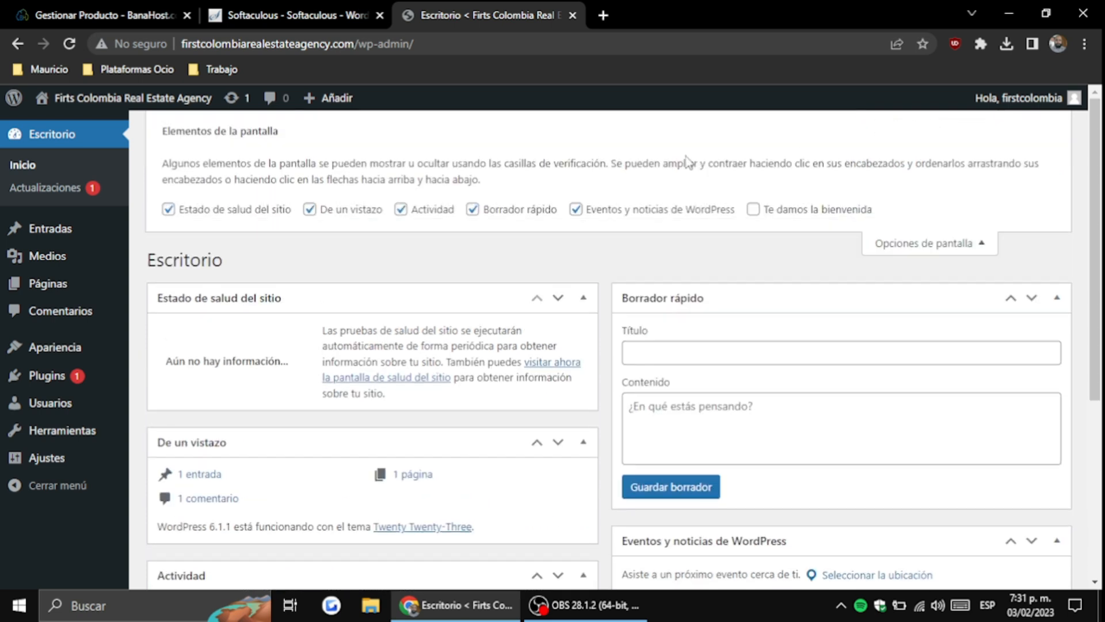
pyautogui.click(871, 253)
pyautogui.click(933, 125)
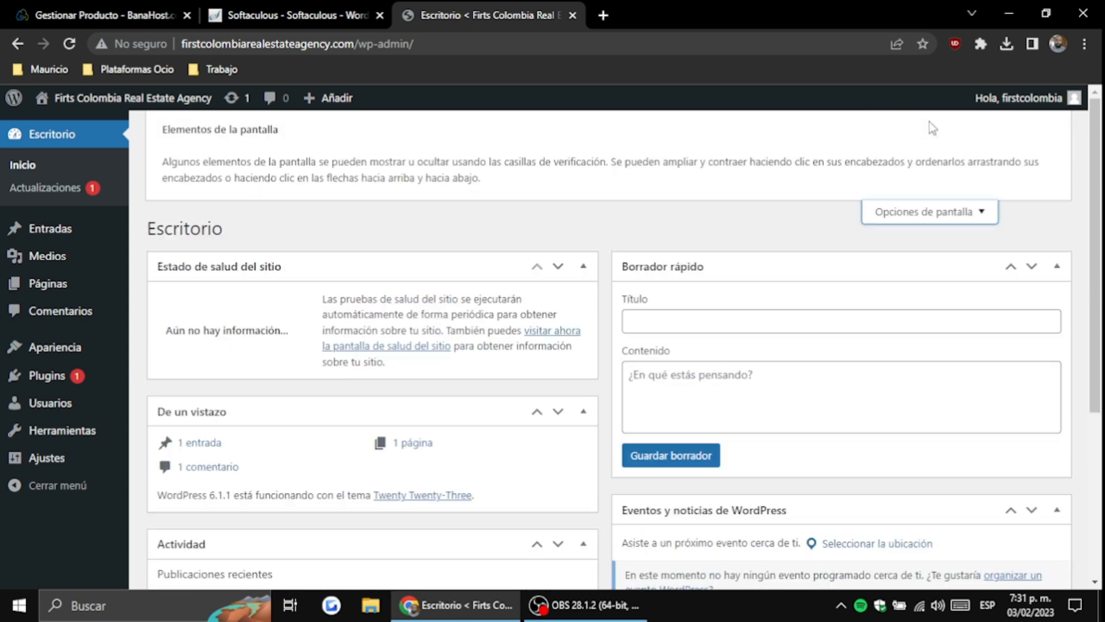
# Hide the events, quick draft, activity, De un vistazo and site health boxes
pyautogui.click(575, 209)
pyautogui.click(472, 209)
pyautogui.click(426, 212)
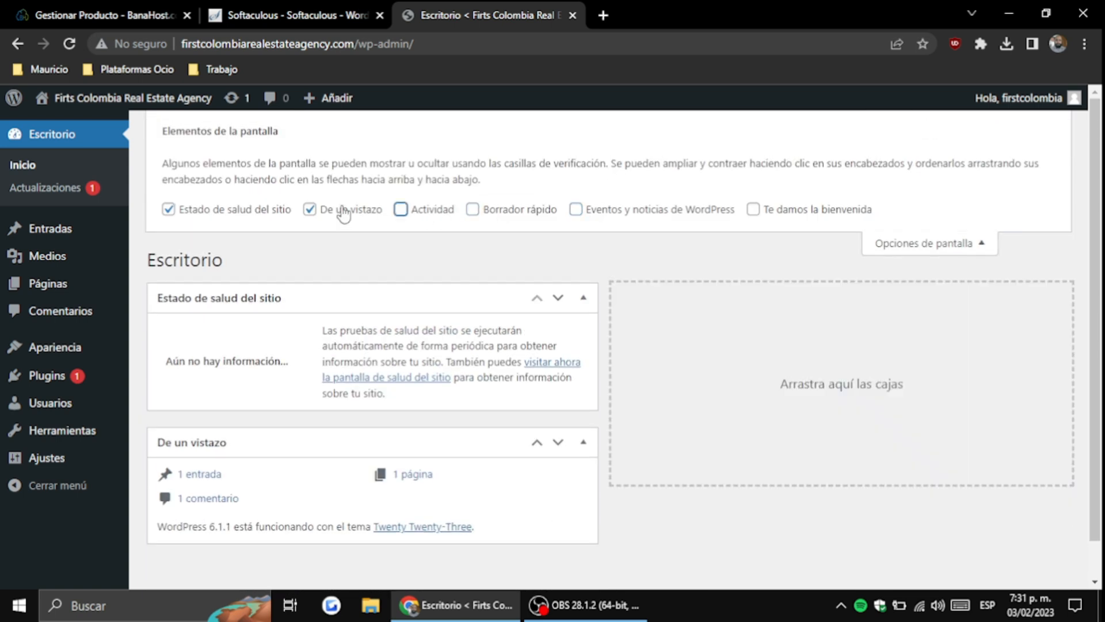
pyautogui.click(344, 213)
pyautogui.click(230, 211)
pyautogui.click(922, 246)
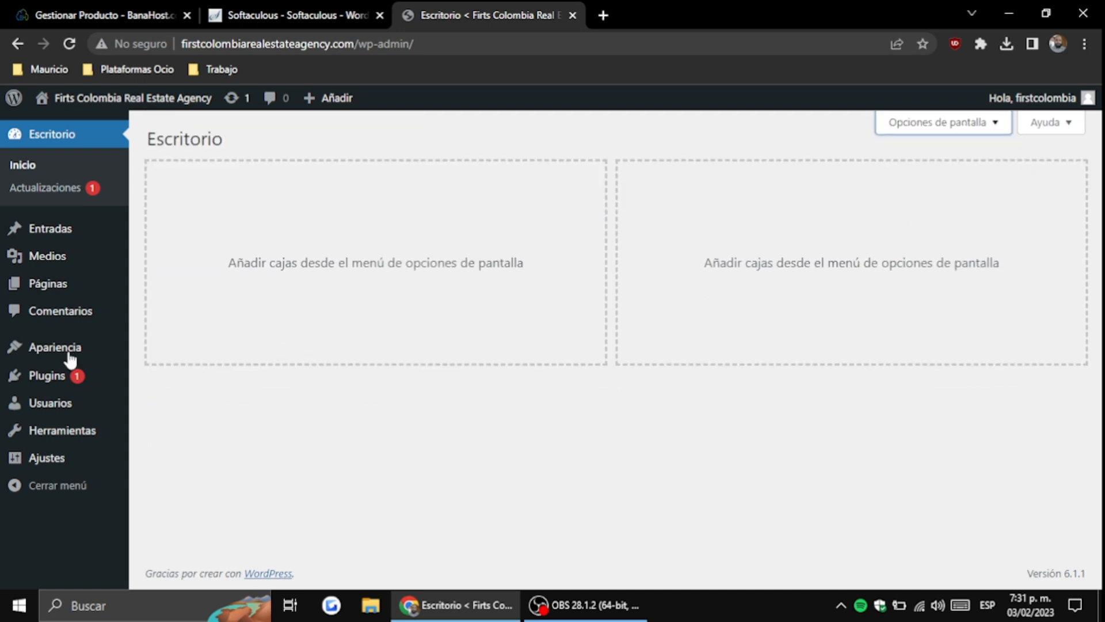
pyautogui.moveTo(40, 459)
pyautogui.click(173, 486)
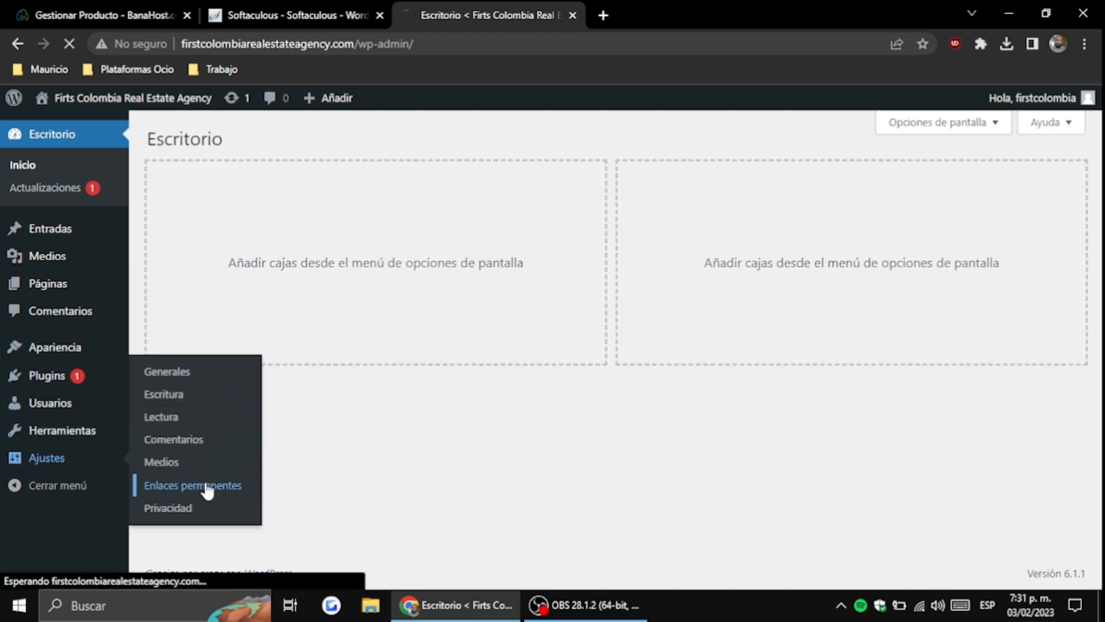
pyautogui.scroll(-4, 497, 341)
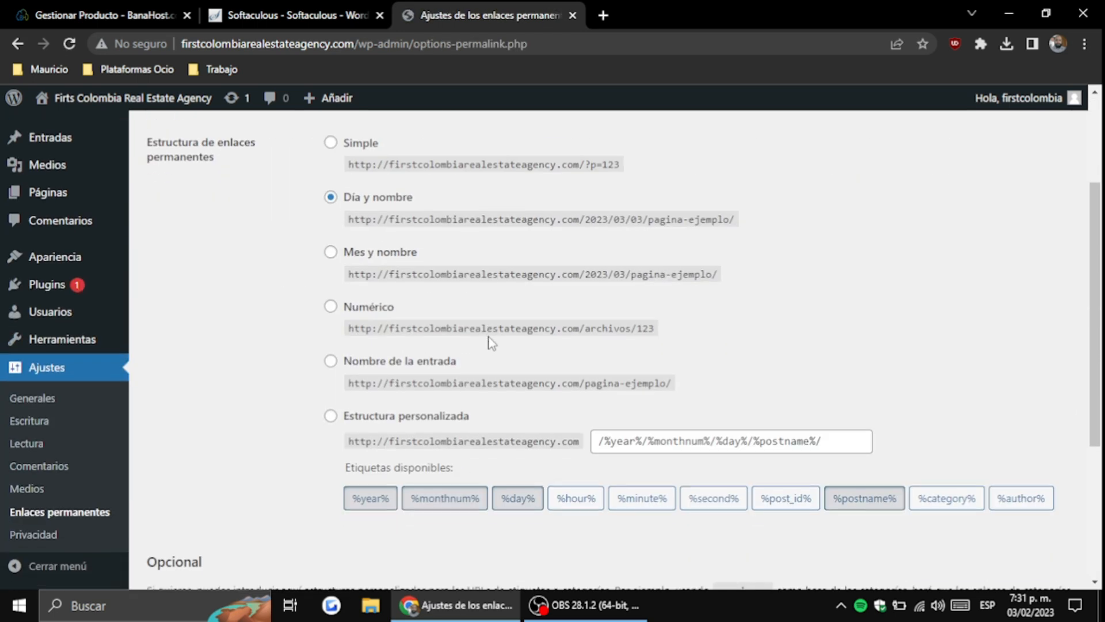
pyautogui.click(331, 363)
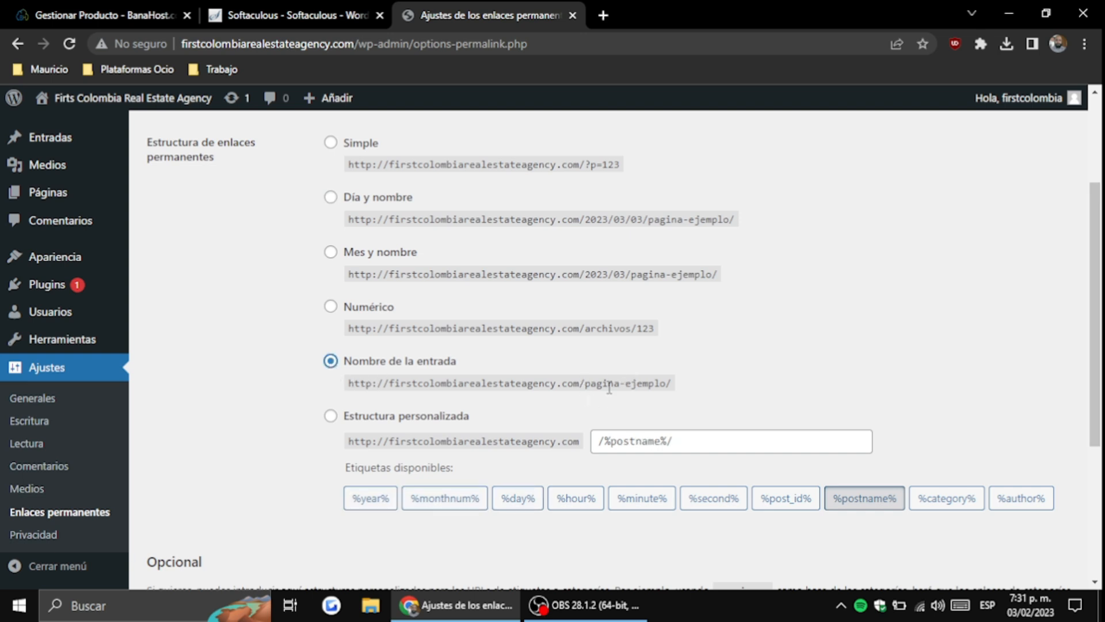
pyautogui.moveTo(581, 384); pyautogui.dragTo(668, 382)
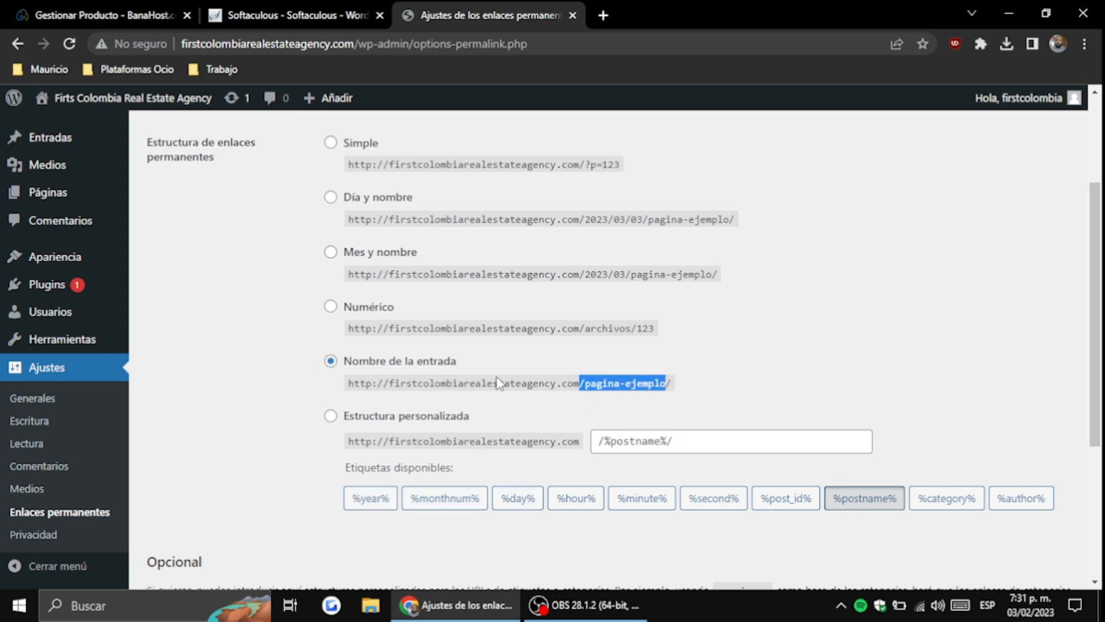
pyautogui.scroll(-5, 460, 381)
pyautogui.click(232, 505)
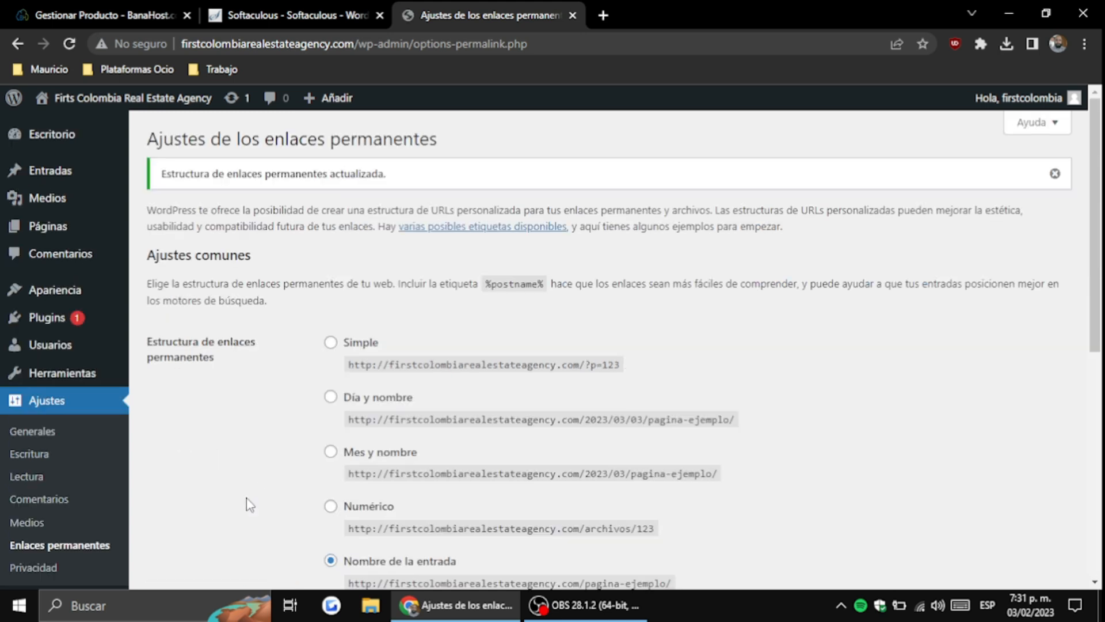
pyautogui.scroll(-4, 249, 489)
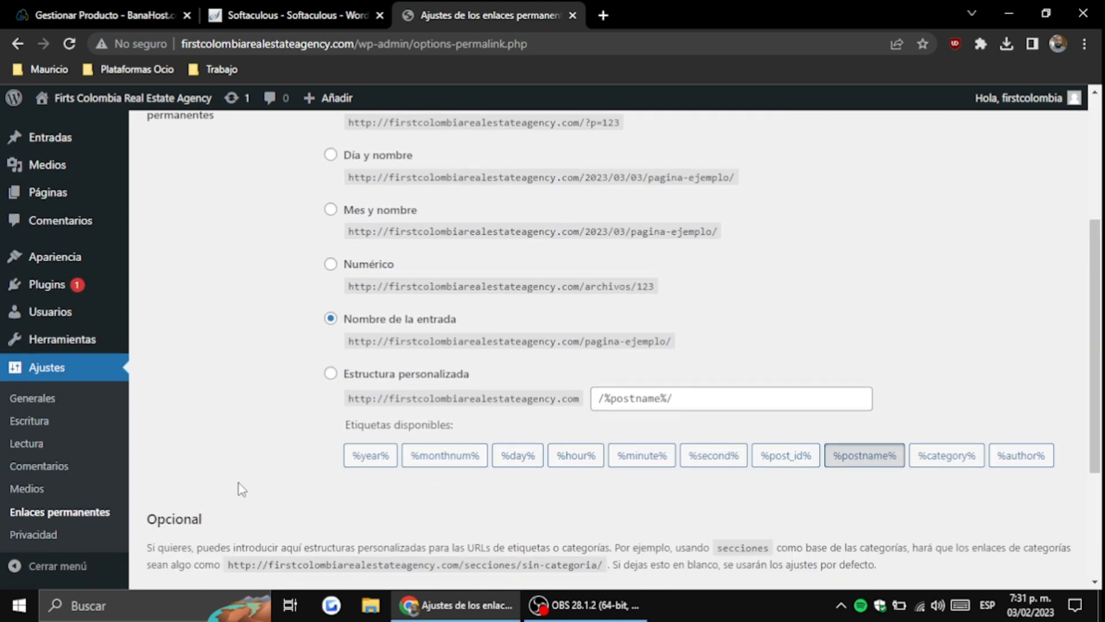
pyautogui.scroll(-3, 239, 489)
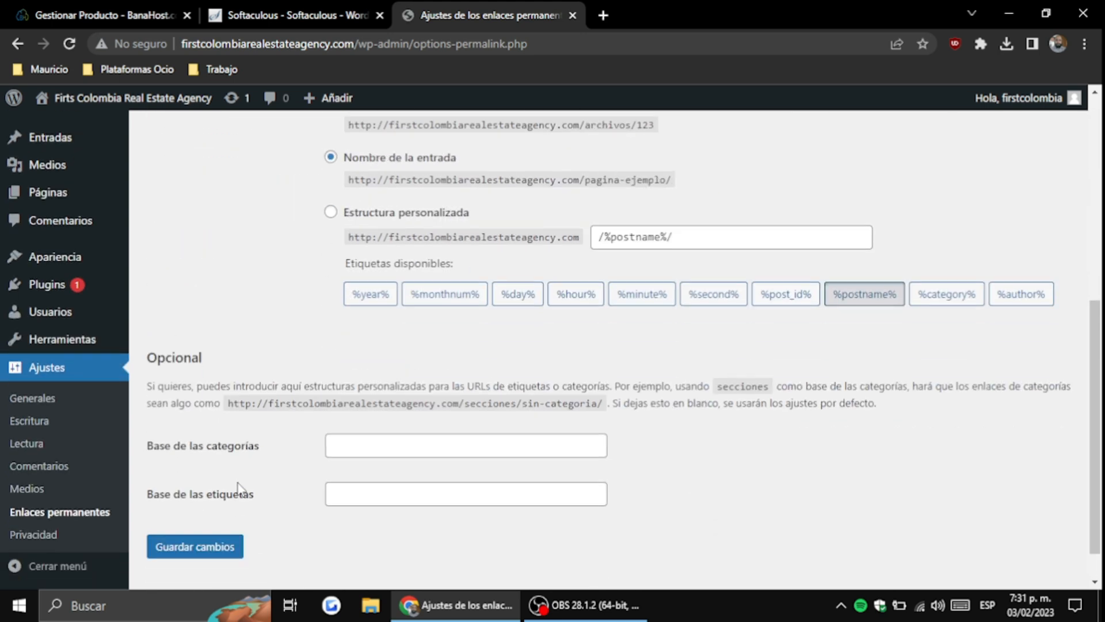
# Save the Media settings with month- and year-based upload folders left unchecked
pyautogui.click(38, 494)
pyautogui.scroll(-3, 336, 409)
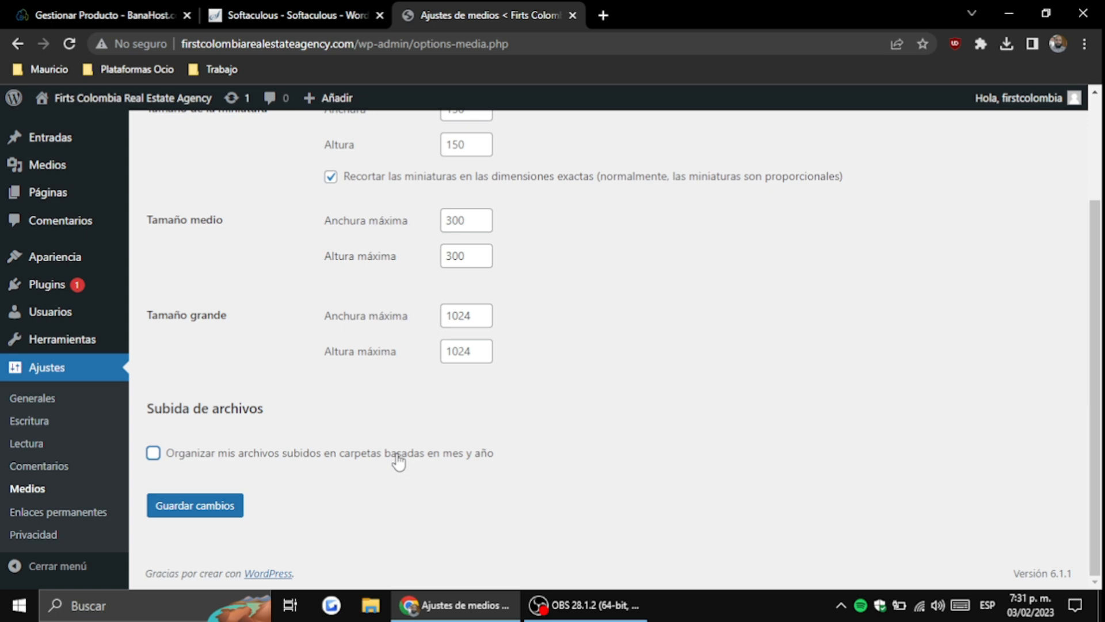
pyautogui.click(218, 506)
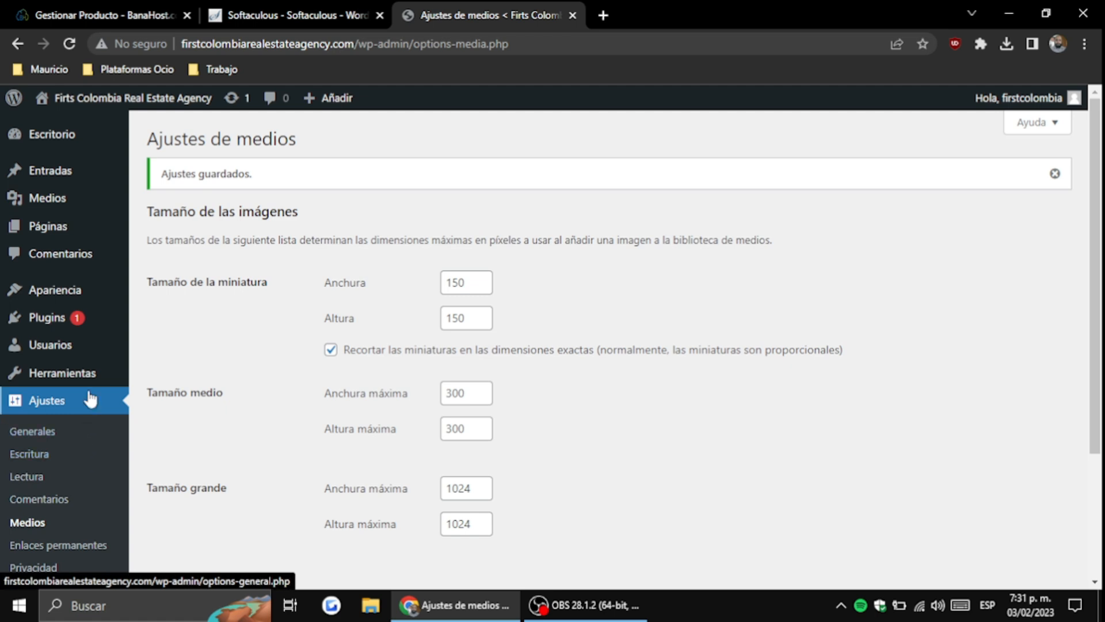
# Delete the Akismet Anti-Spam and Hello Dolly plugins from the Plugins list
pyautogui.click(130, 324)
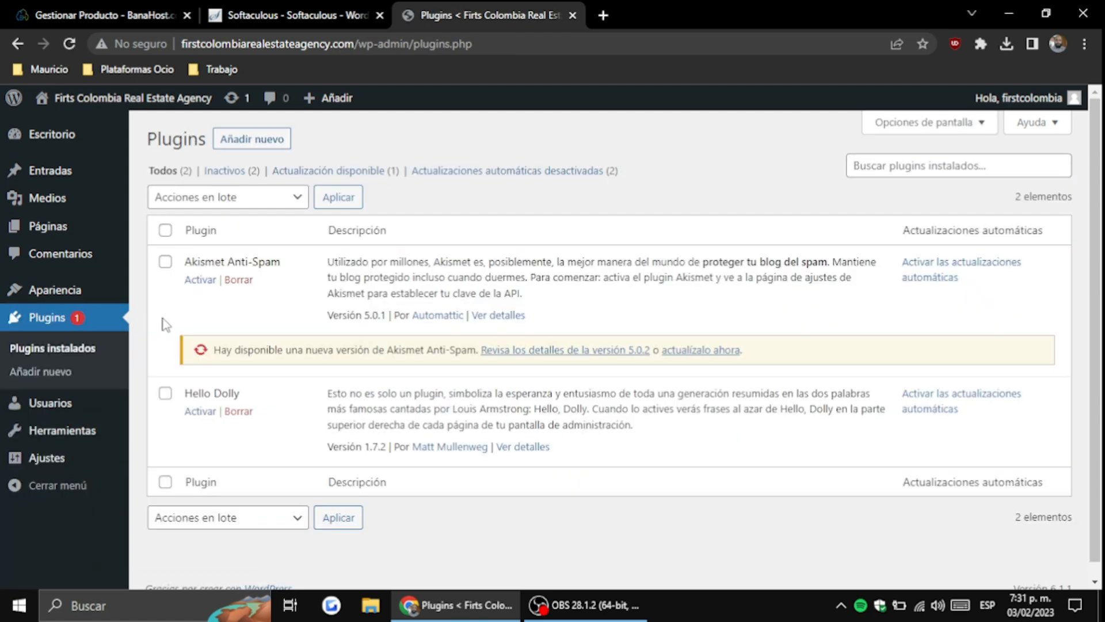
pyautogui.click(239, 280)
pyautogui.click(592, 133)
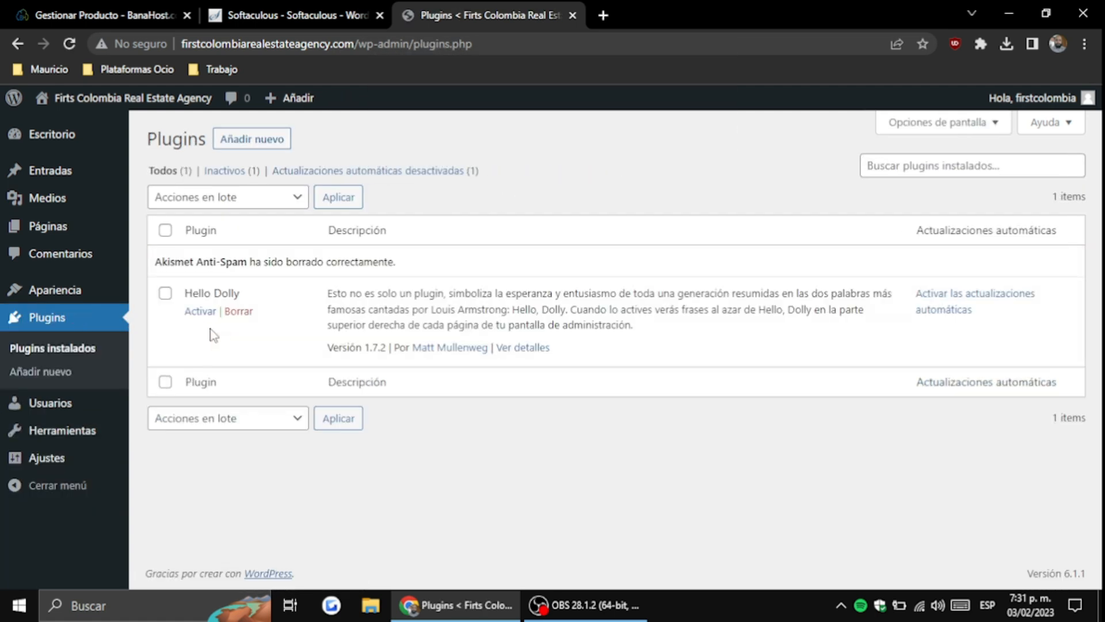
pyautogui.click(237, 311)
pyautogui.click(623, 139)
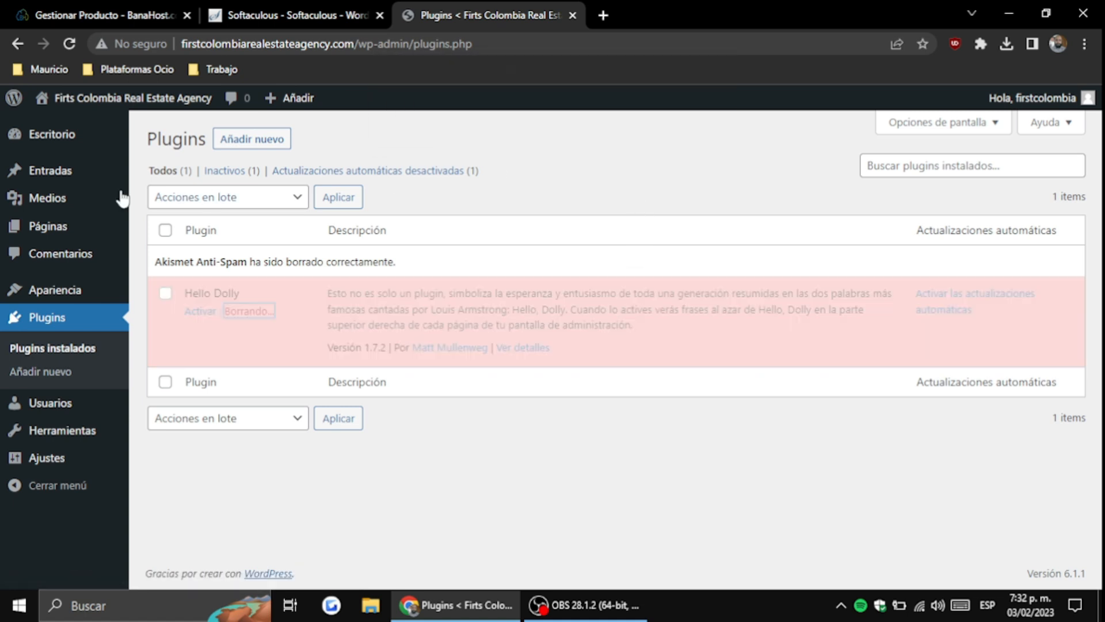
# Delete the Twenty Twenty-One and Twenty Twenty-Two themes, leaving only Twenty Twenty-Three
pyautogui.click(138, 290)
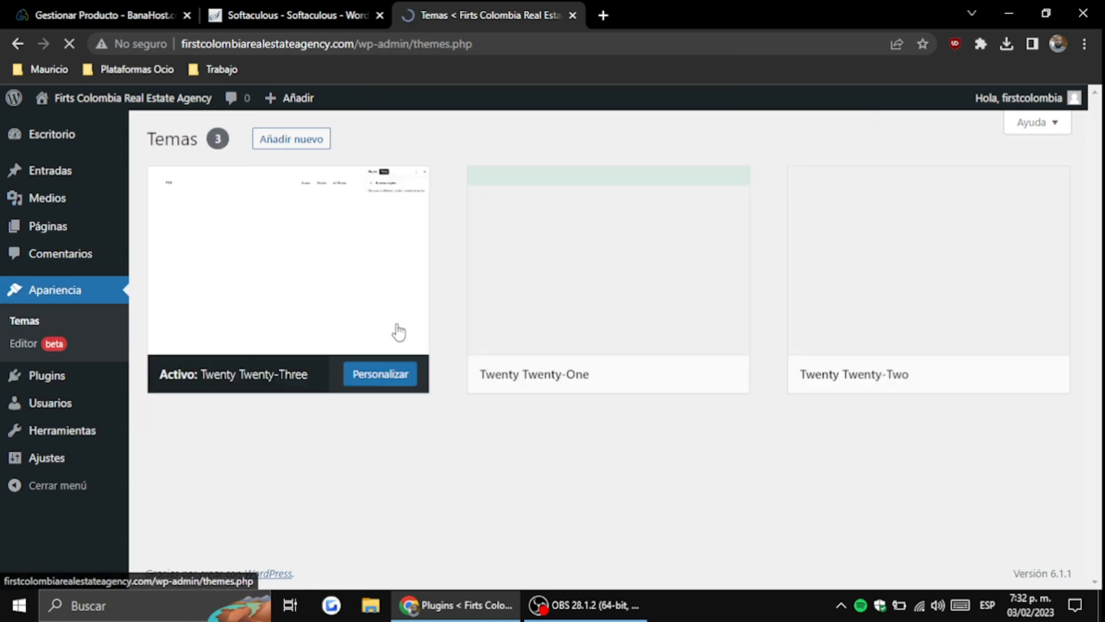
pyautogui.click(618, 290)
pyautogui.click(1042, 554)
pyautogui.click(615, 182)
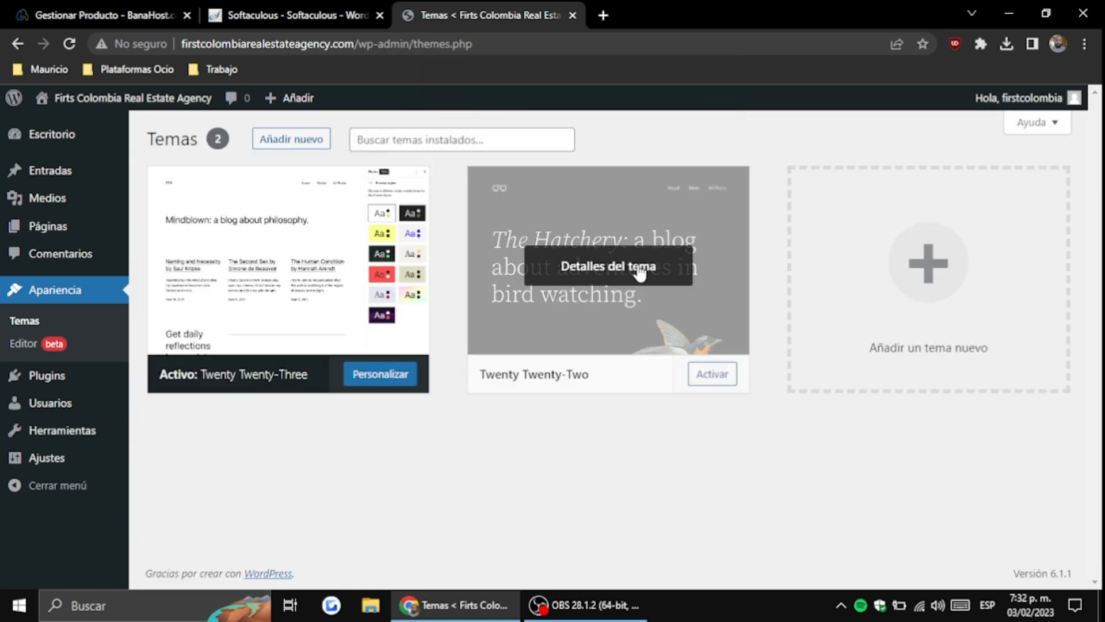
pyautogui.click(636, 271)
pyautogui.click(1043, 554)
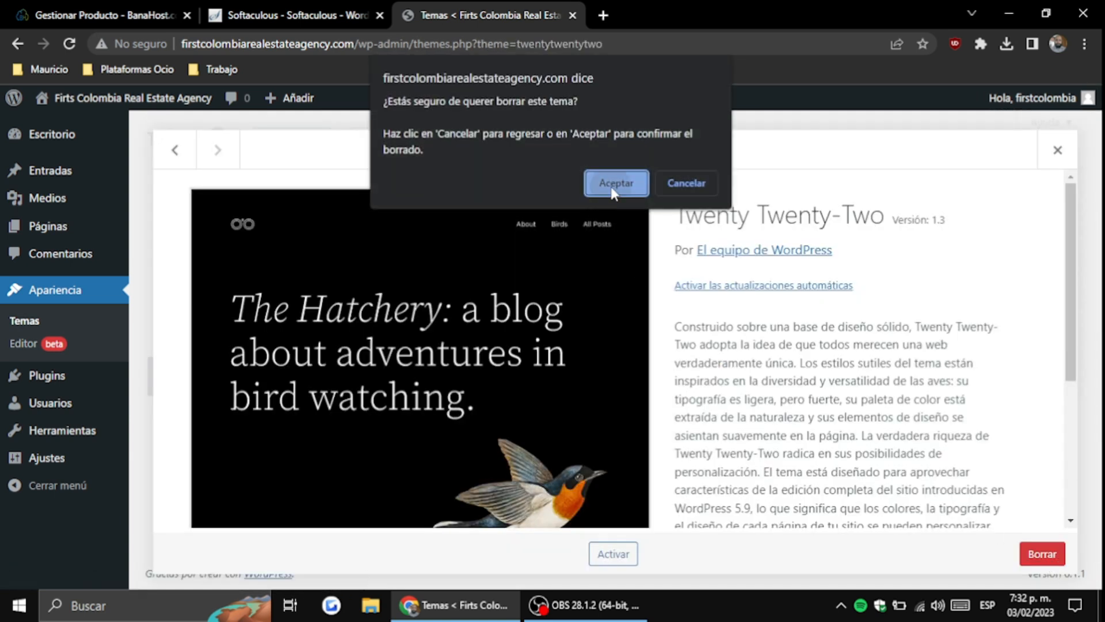
pyautogui.click(614, 182)
pyautogui.click(337, 248)
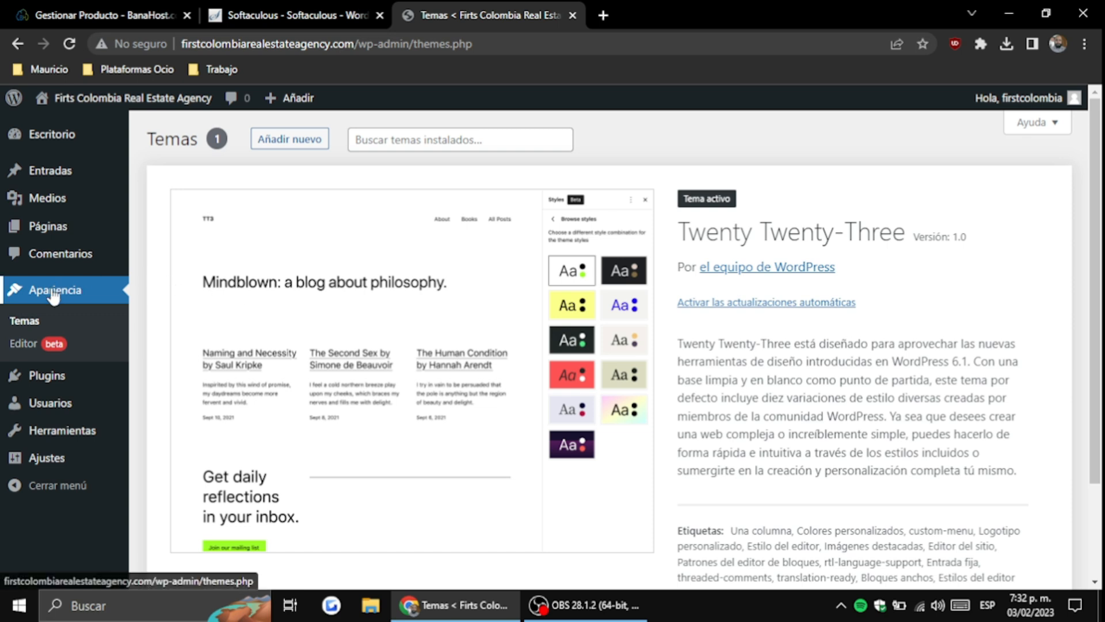
# Trash Sample Page and Privacy Policy, then permanently delete both from the pages Trash
pyautogui.moveTo(70, 234)
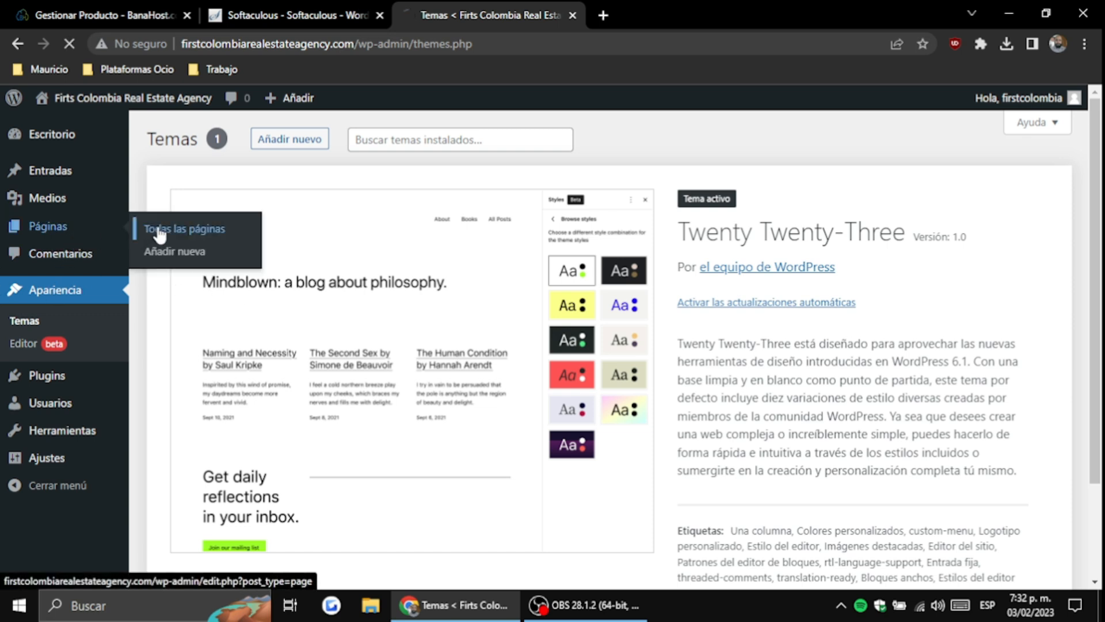
pyautogui.click(153, 228)
pyautogui.click(314, 328)
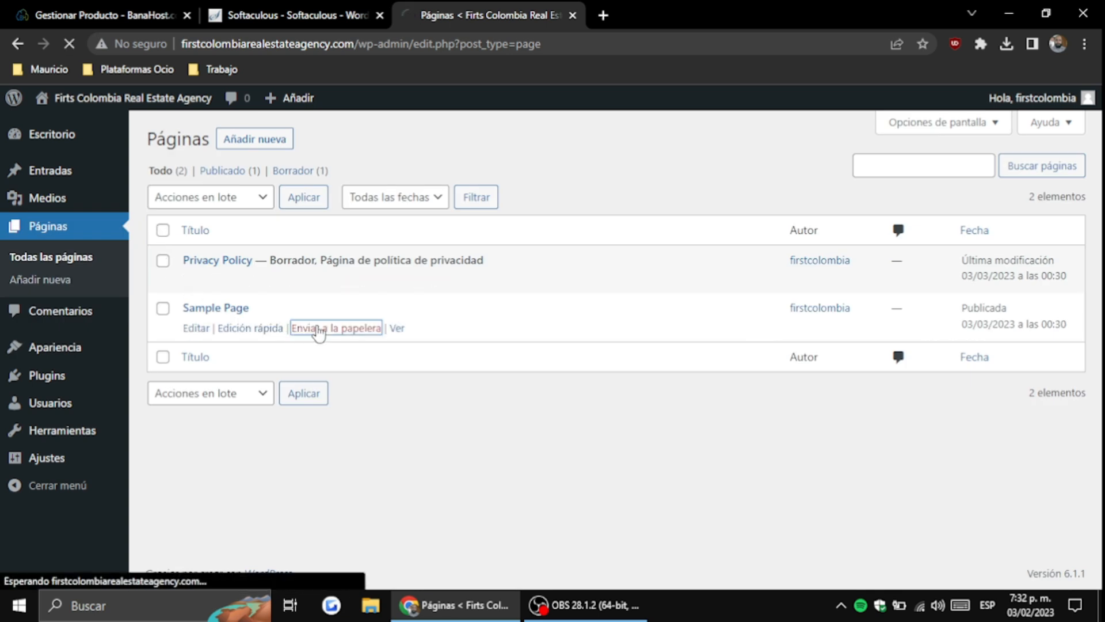
pyautogui.click(312, 328)
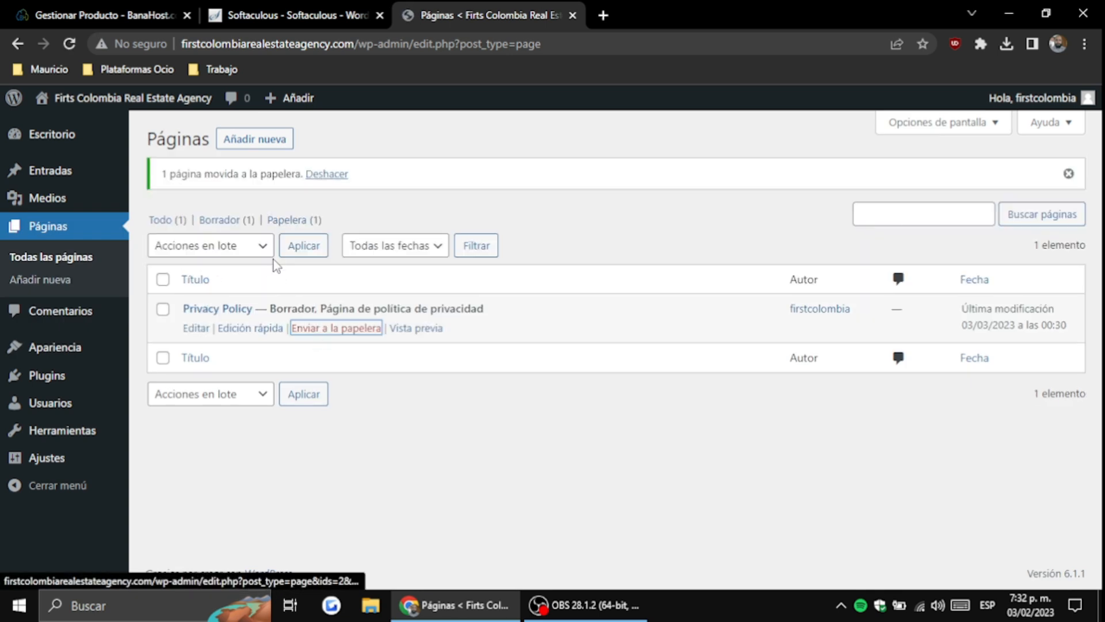
pyautogui.click(313, 329)
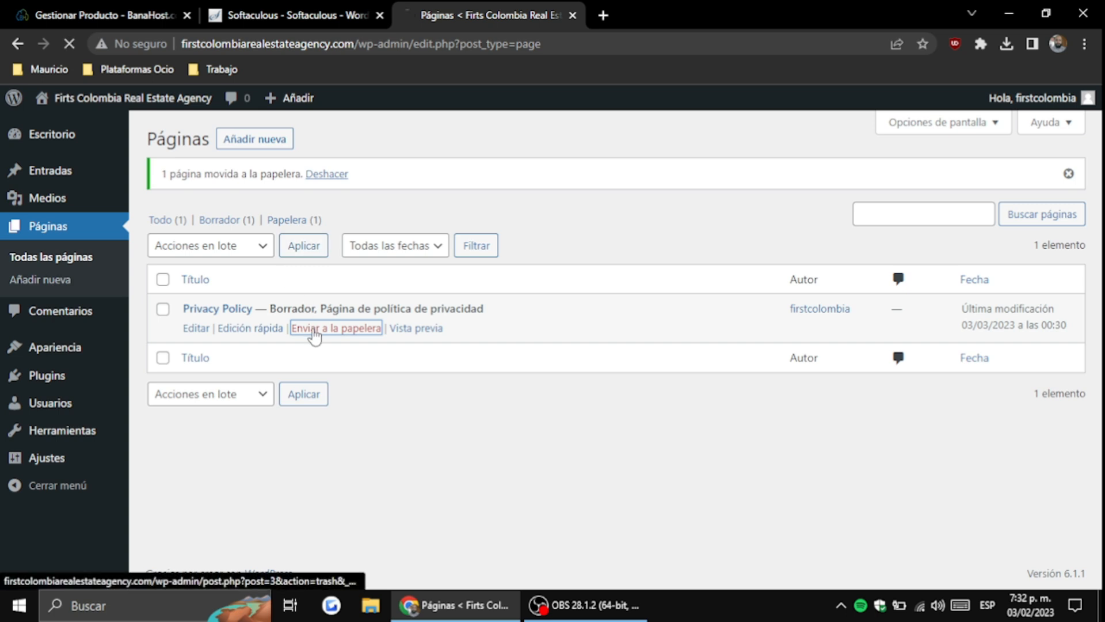
pyautogui.click(231, 228)
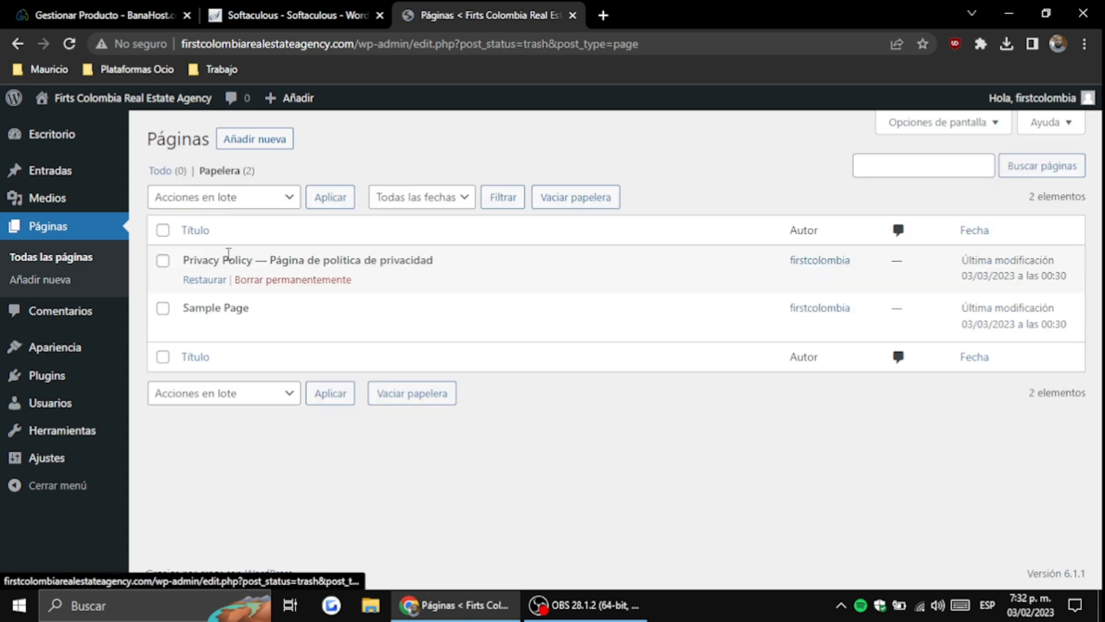
pyautogui.click(165, 230)
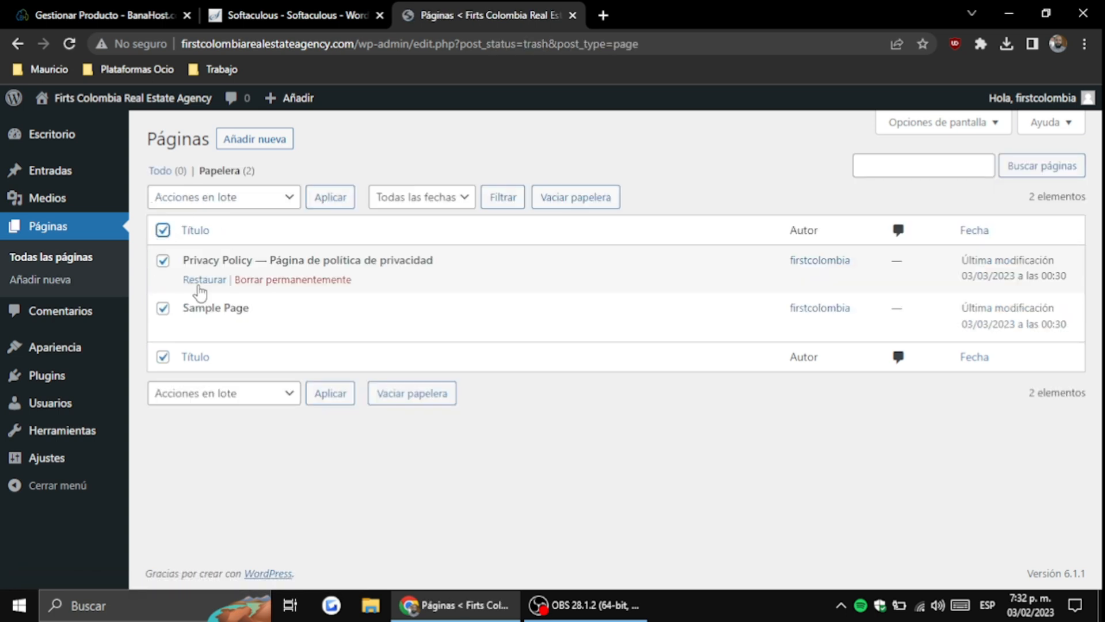
pyautogui.click(192, 206)
pyautogui.click(219, 249)
pyautogui.click(337, 200)
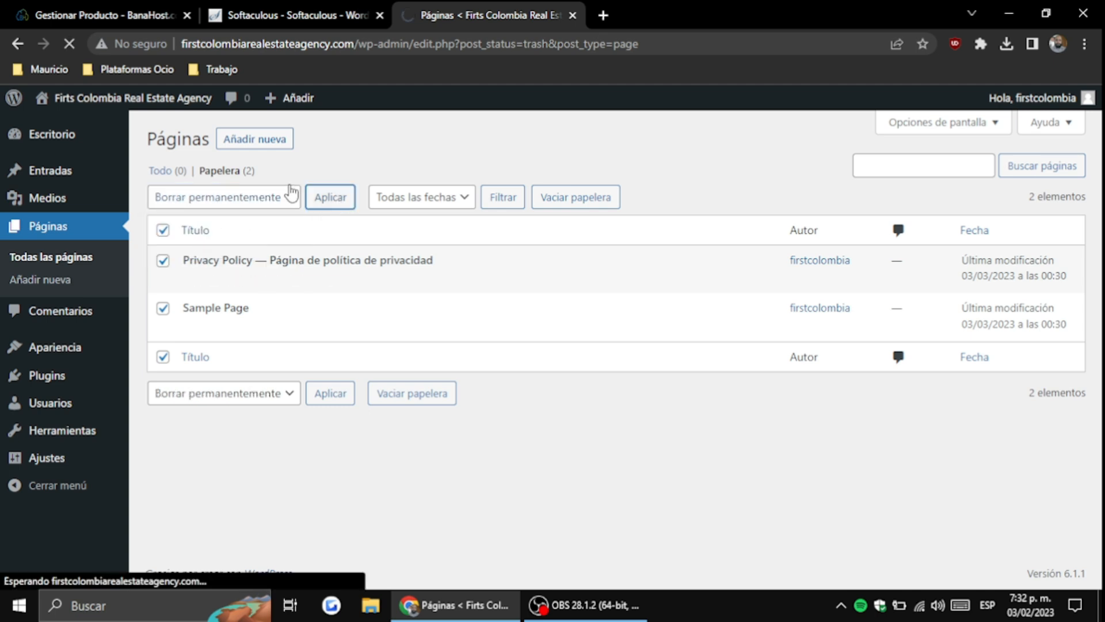
# Trash the Hello world! post and delete it permanently from the posts Trash
pyautogui.click(89, 203)
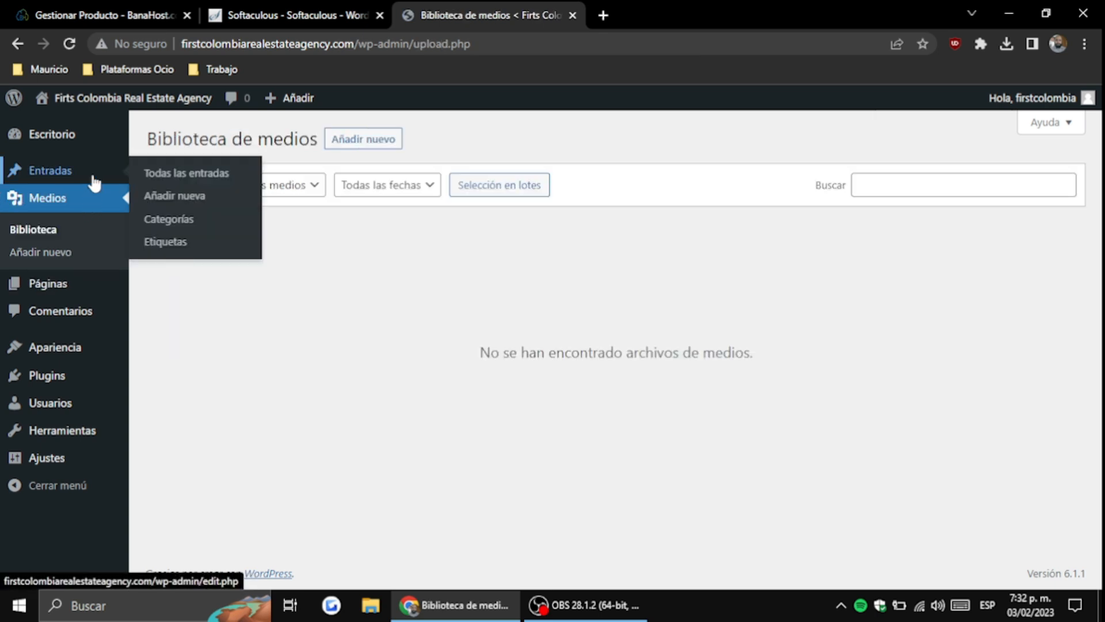
pyautogui.click(93, 177)
pyautogui.click(302, 280)
pyautogui.click(226, 219)
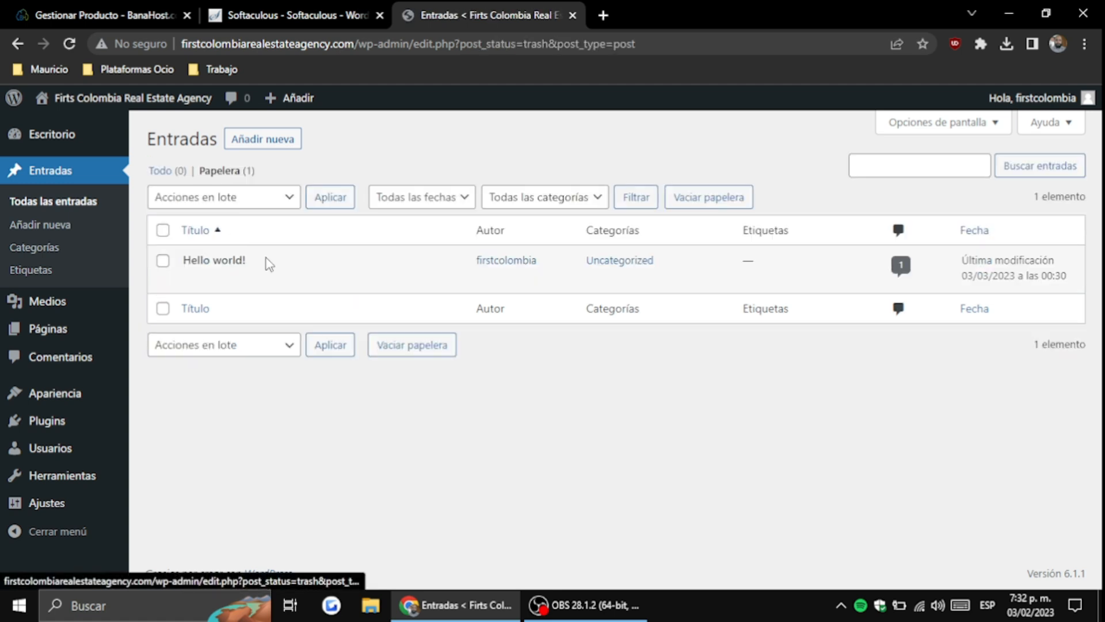
pyautogui.click(306, 279)
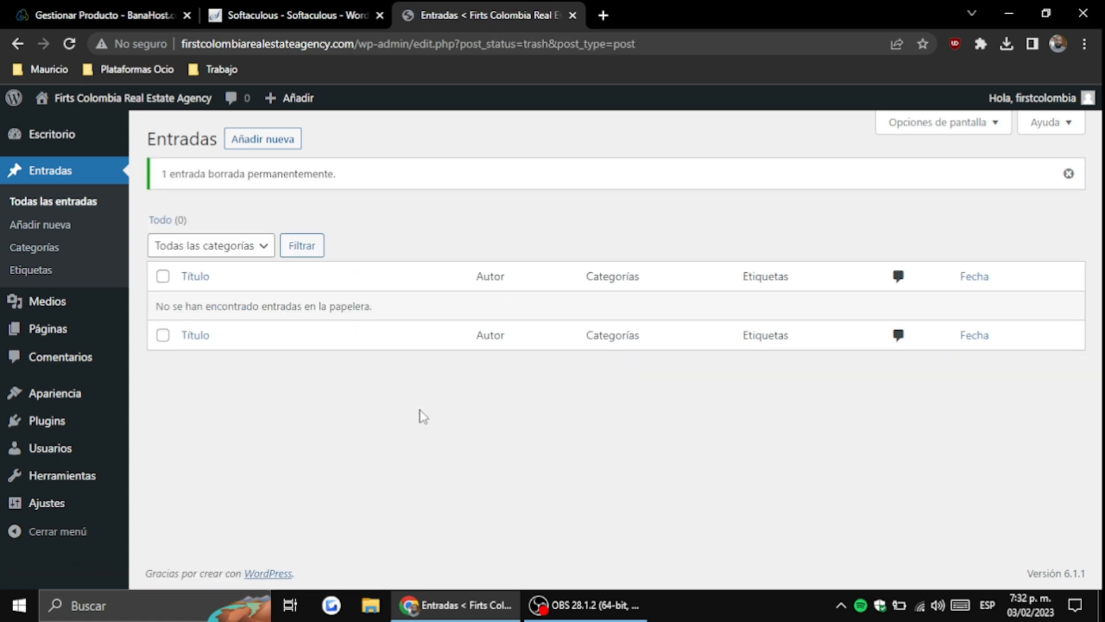
# Add a new page with the title 'Inicio' and publish it
pyautogui.moveTo(108, 428)
pyautogui.moveTo(85, 452)
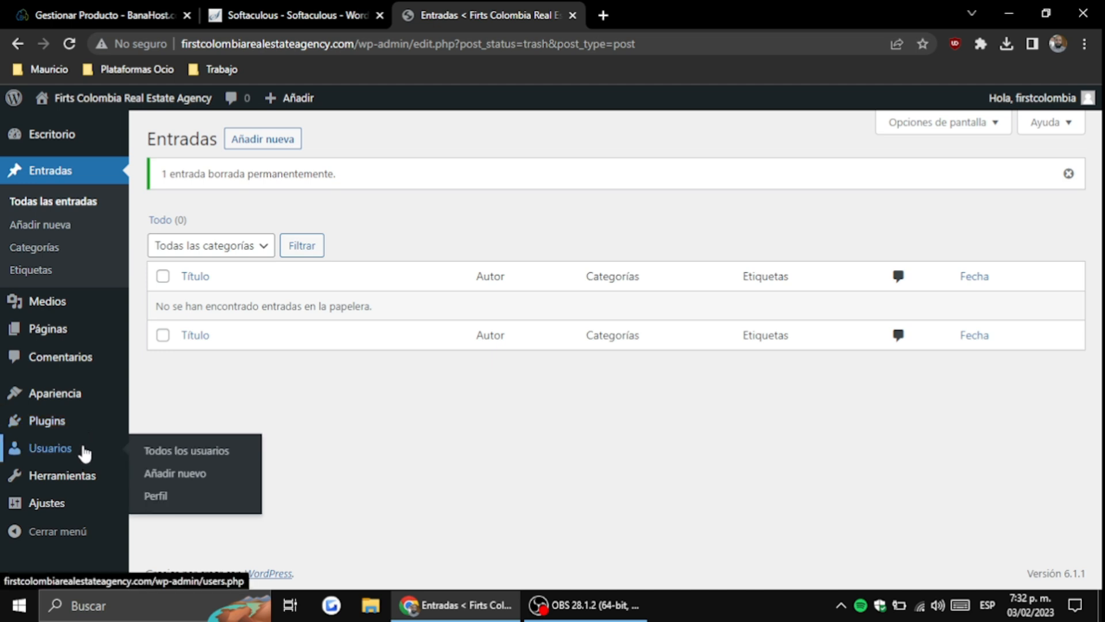
pyautogui.click(161, 484)
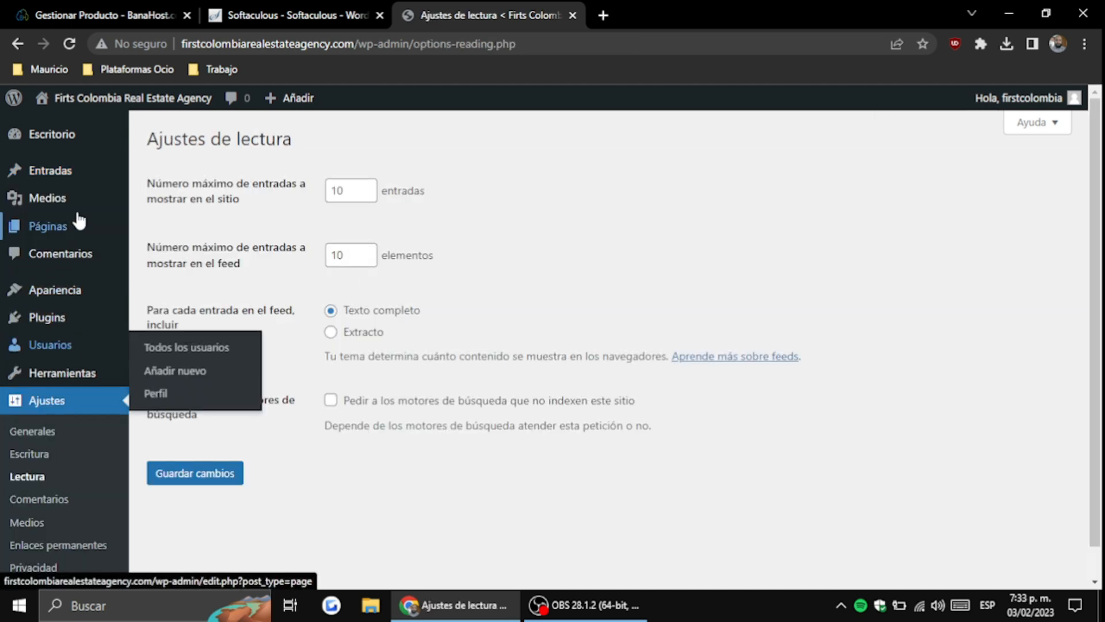
pyautogui.click(222, 253)
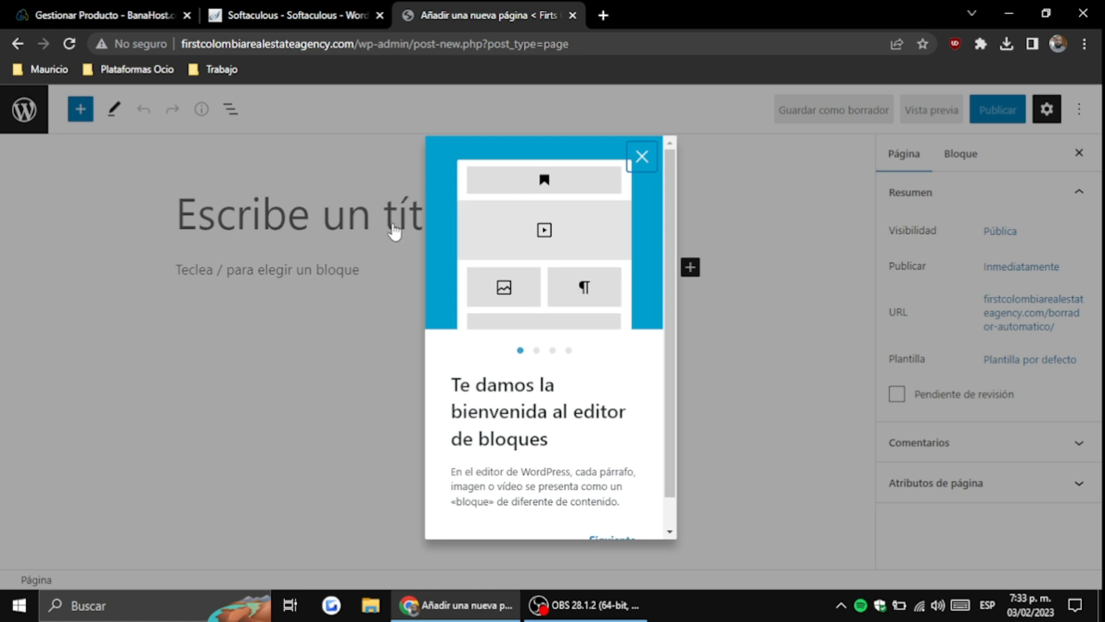
pyautogui.click(394, 232)
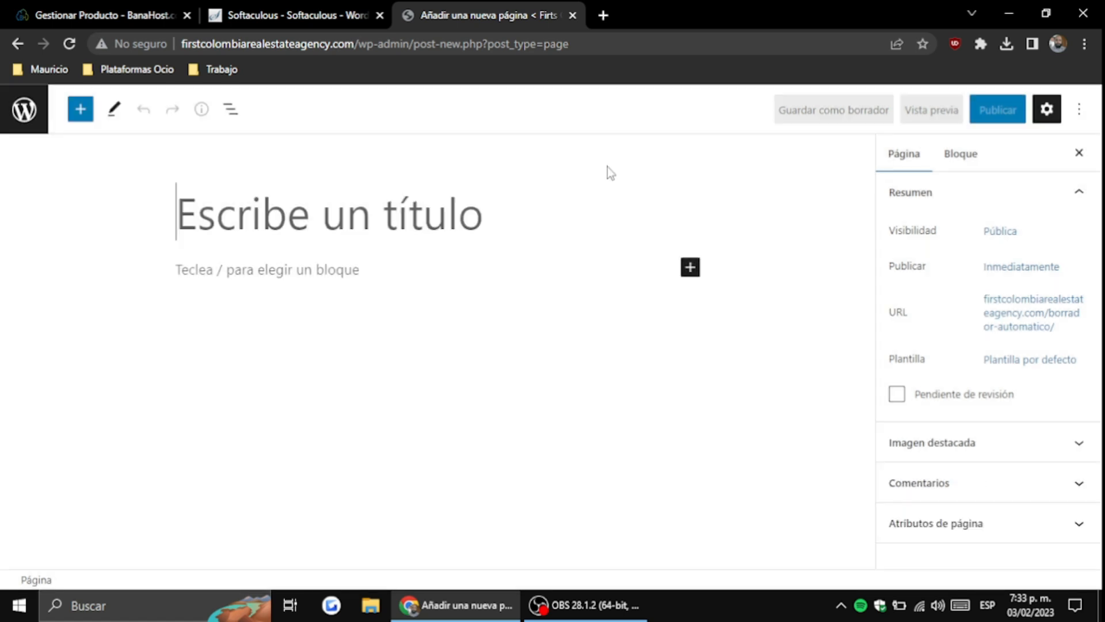
pyautogui.write('Inicio')
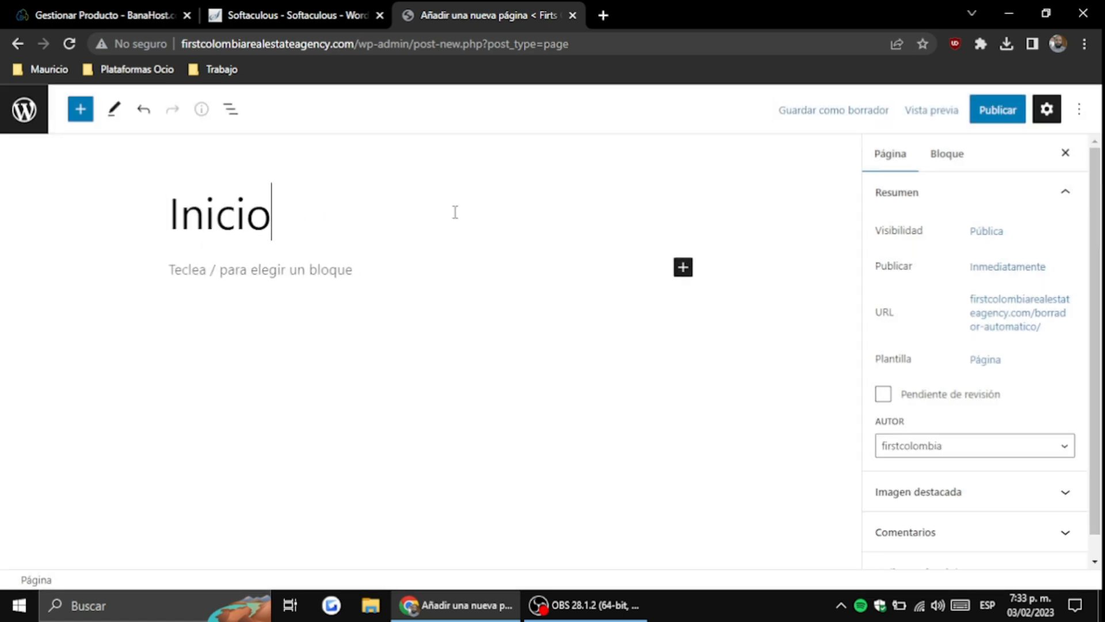
pyautogui.click(994, 113)
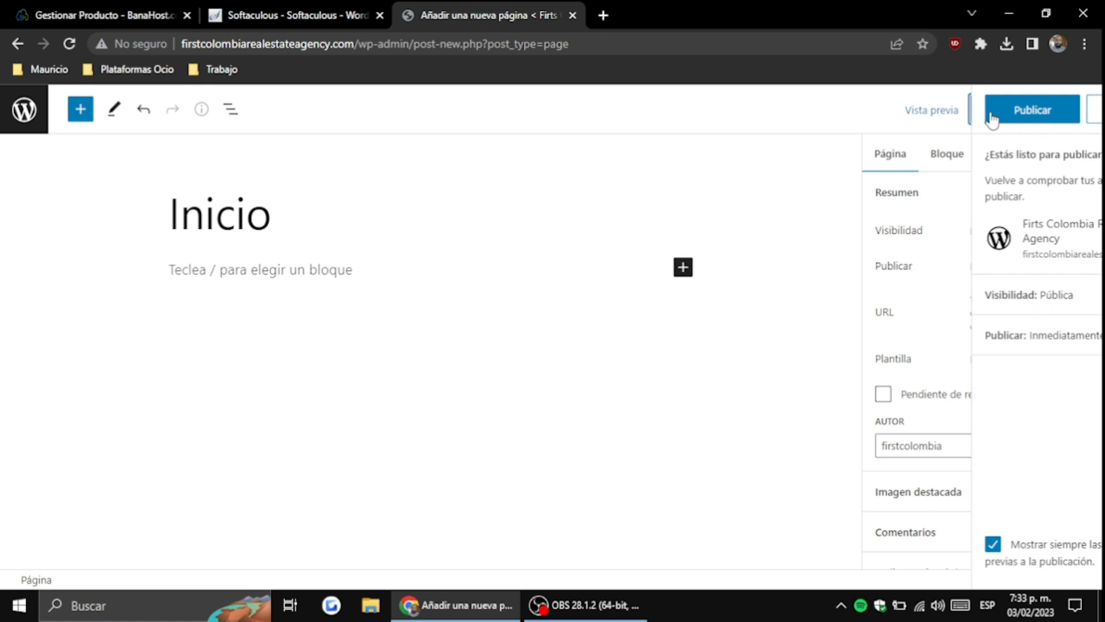
pyautogui.click(960, 121)
pyautogui.click(23, 109)
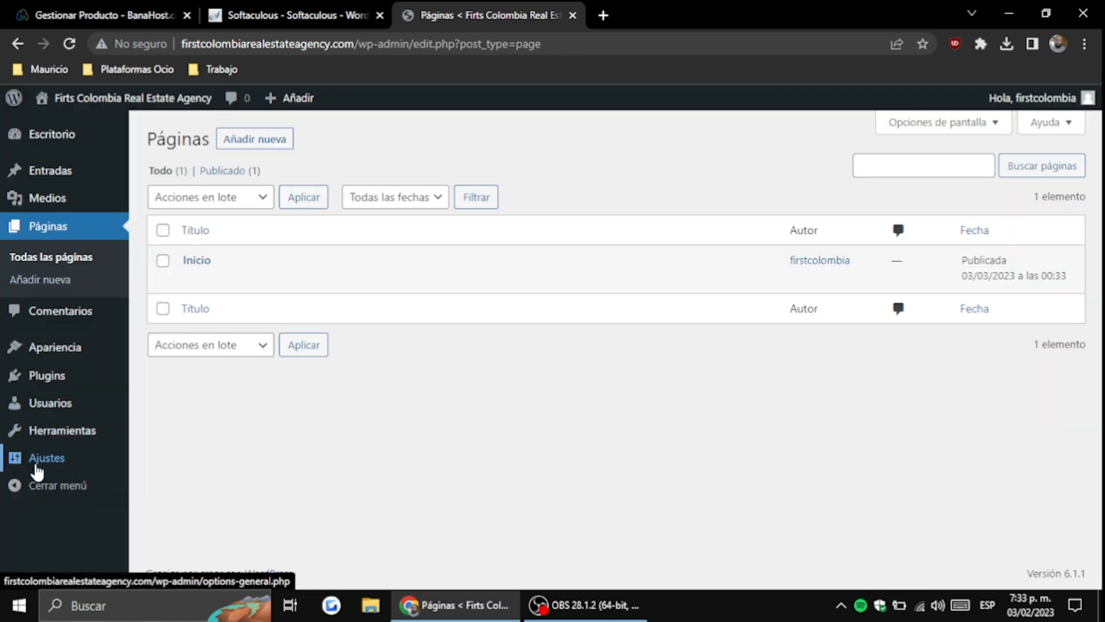
pyautogui.moveTo(35, 464)
pyautogui.click(178, 420)
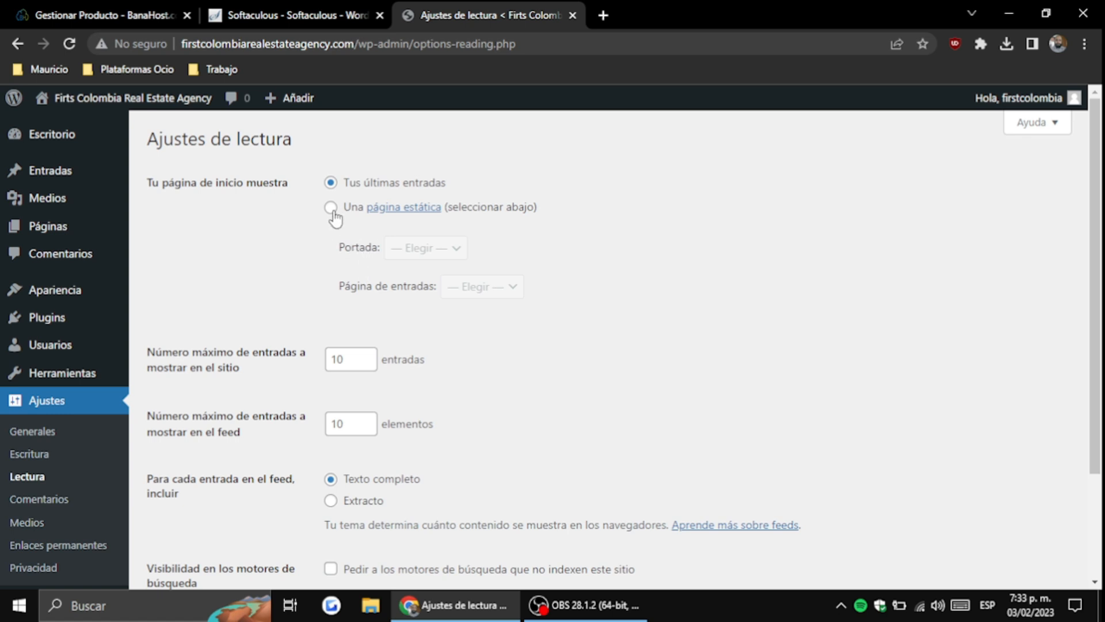
# Set the homepage to display a static page, 'Inicio', and save the Reading settings
pyautogui.click(331, 208)
pyautogui.click(413, 248)
pyautogui.click(415, 286)
pyautogui.click(603, 263)
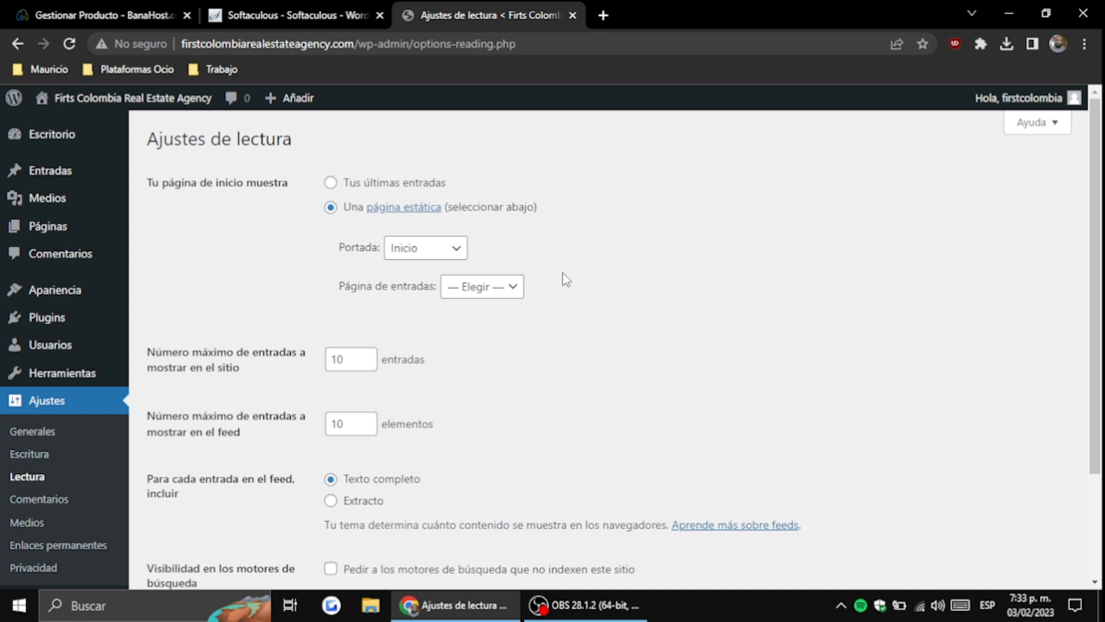
pyautogui.scroll(-3, 541, 304)
pyautogui.click(234, 496)
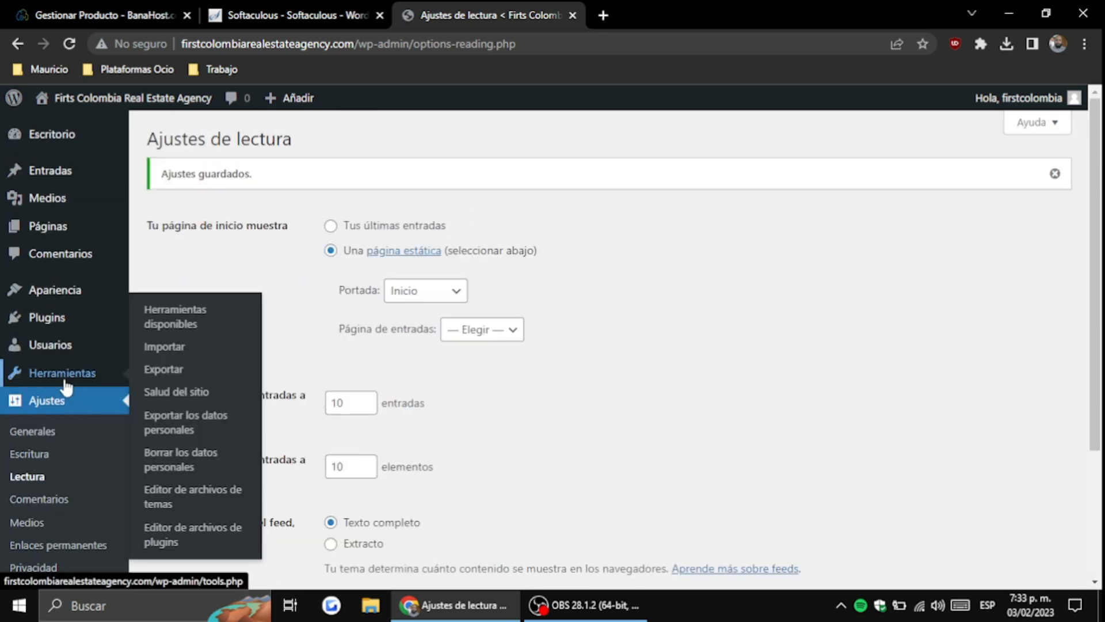